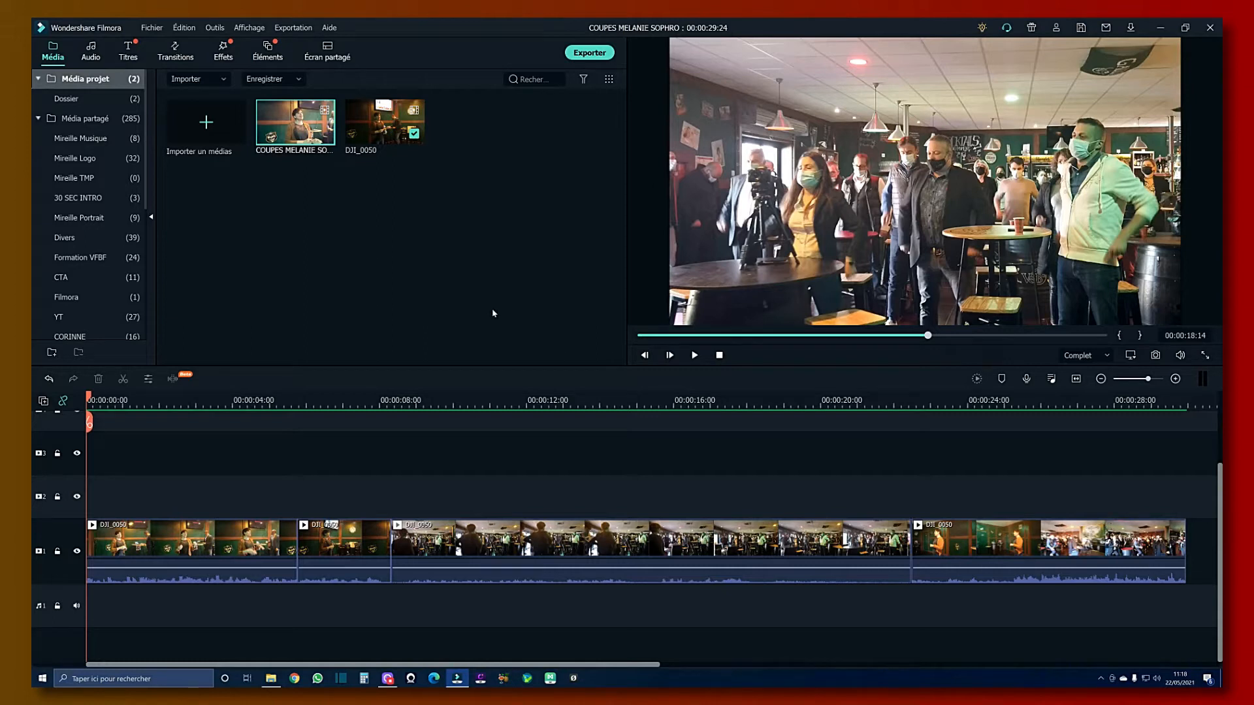
- Open the DJI_0050 source clip in the preview and skim through its footage
left_click(377, 119)
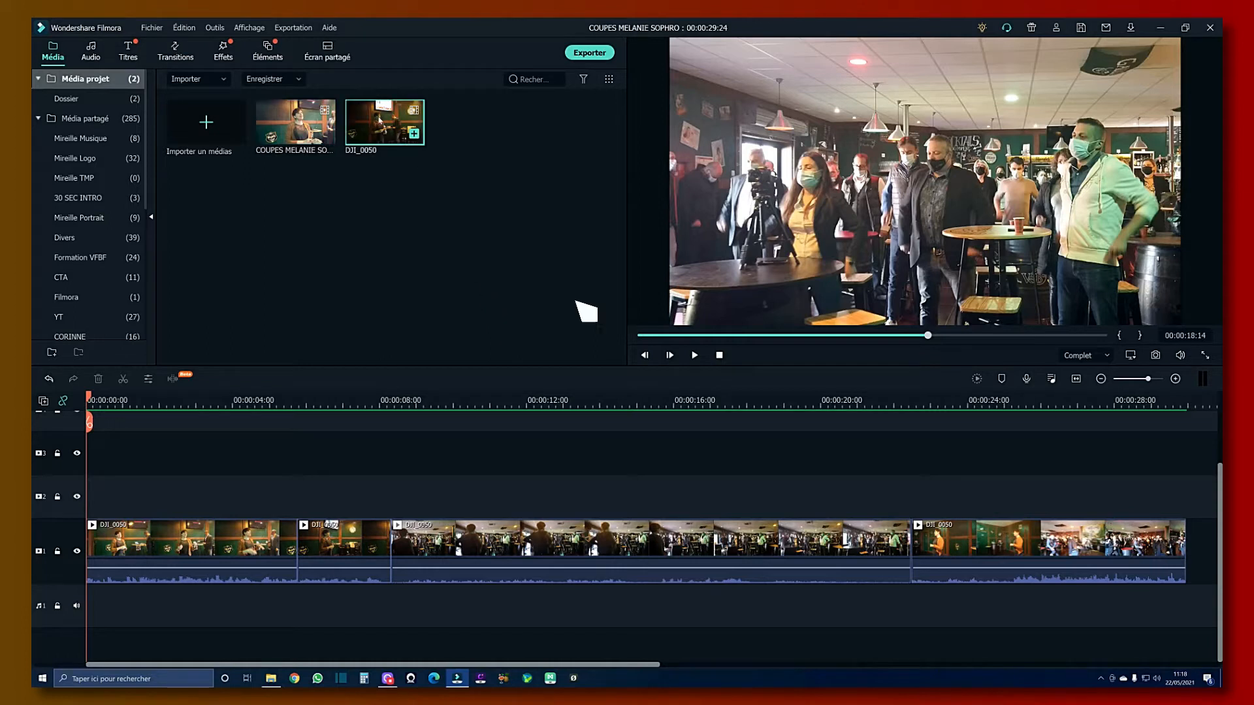
double_click(371, 124)
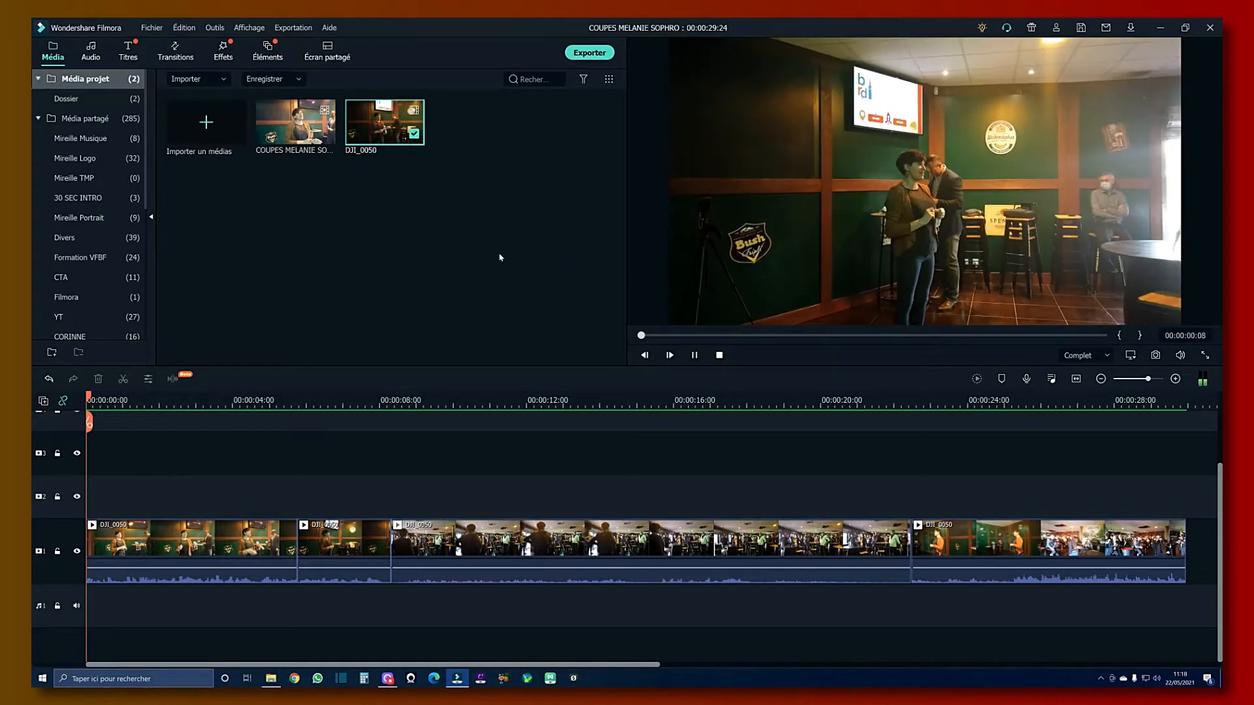
left_click(693, 356)
left_click_drag(643, 335, 820, 343)
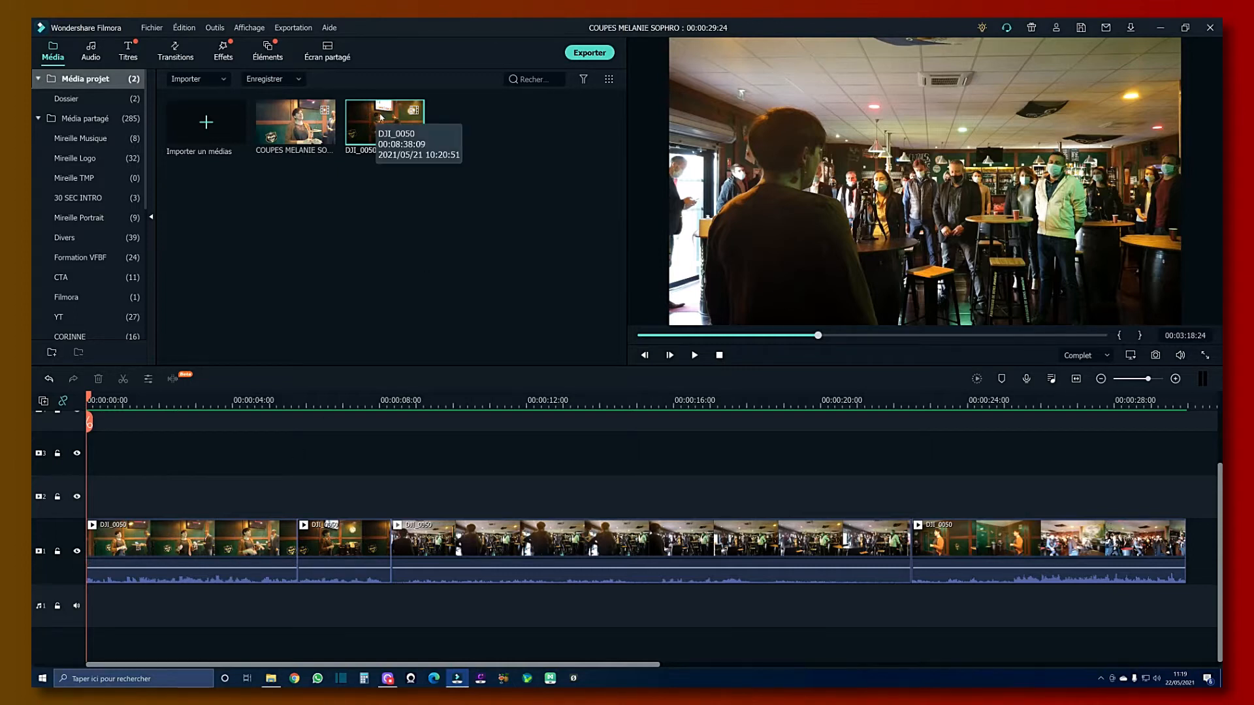
key("space")
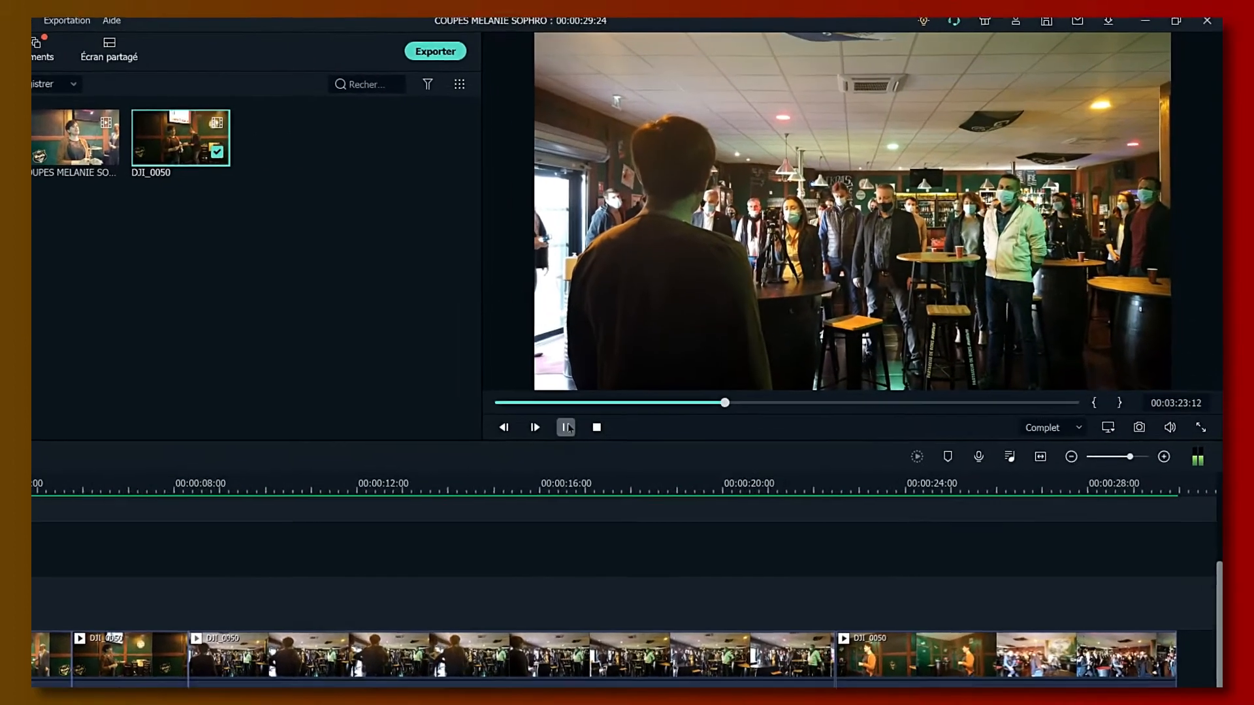
left_click(694, 356)
left_click_drag(665, 445, 407, 445)
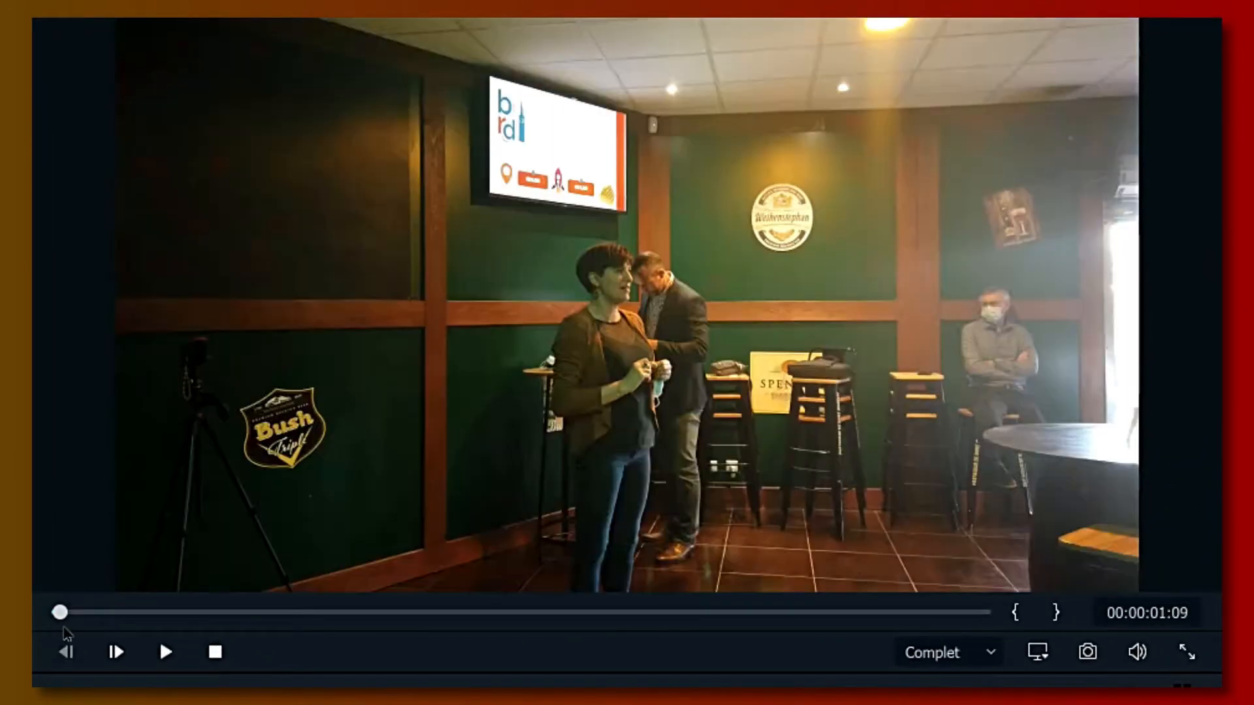
left_click_drag(64, 627, 234, 622)
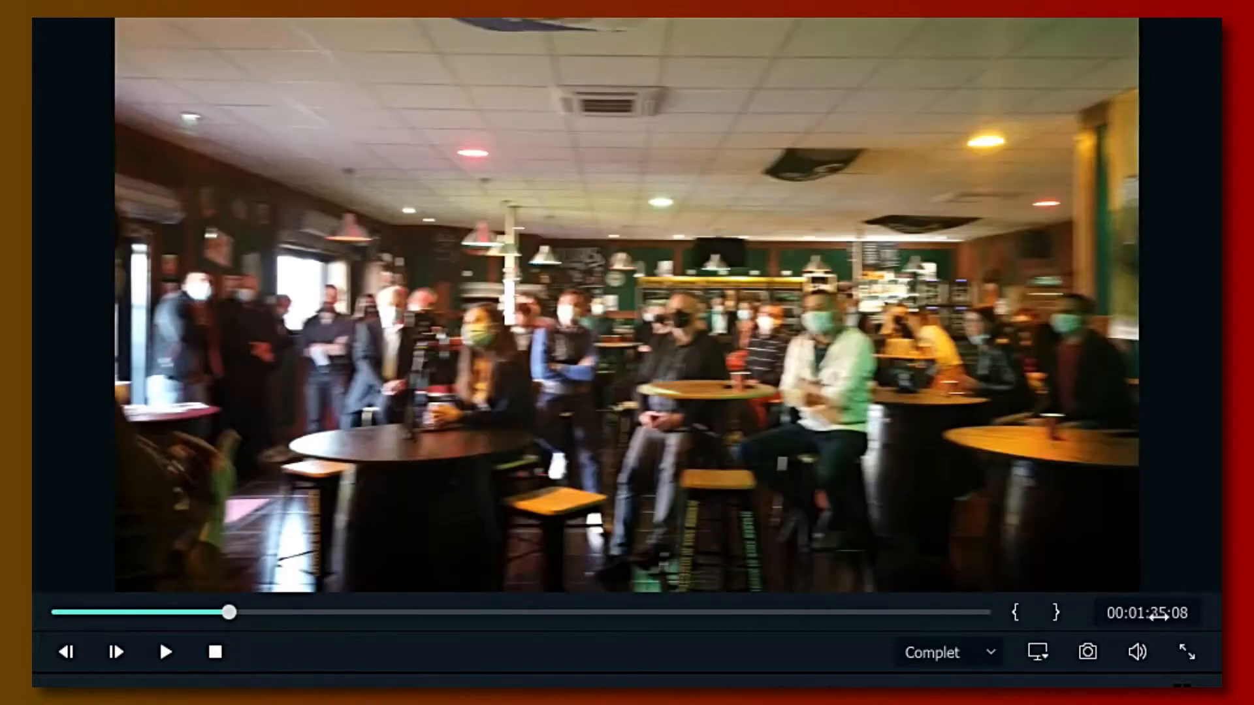
- Move the DJI_0050 preview to 00:01:07:08 and set the excerpt's start marker there
left_click(1152, 612)
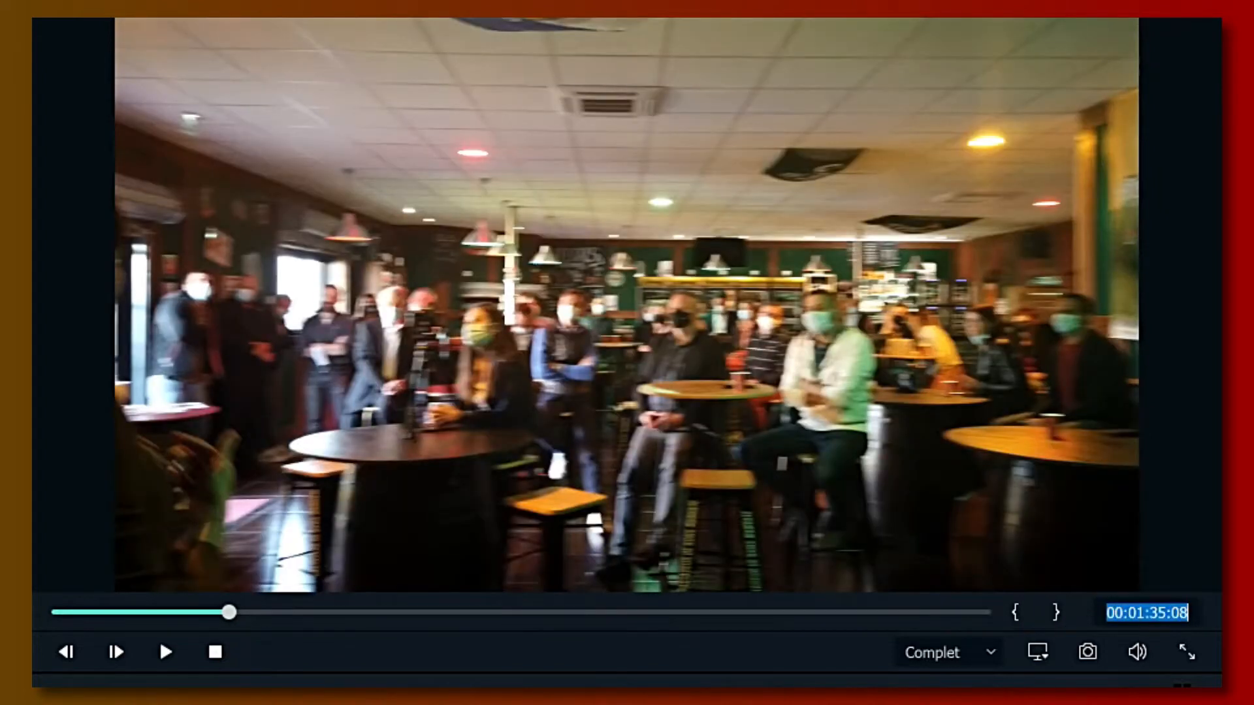
type("010708")
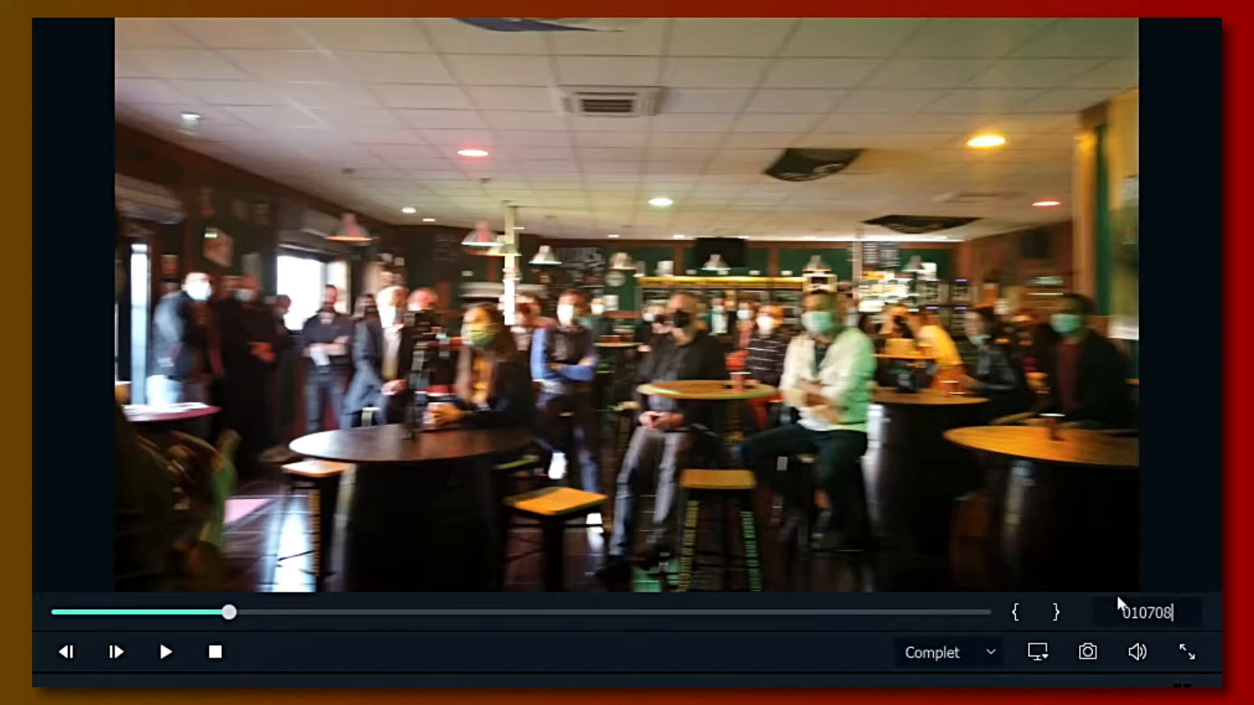
key("Return")
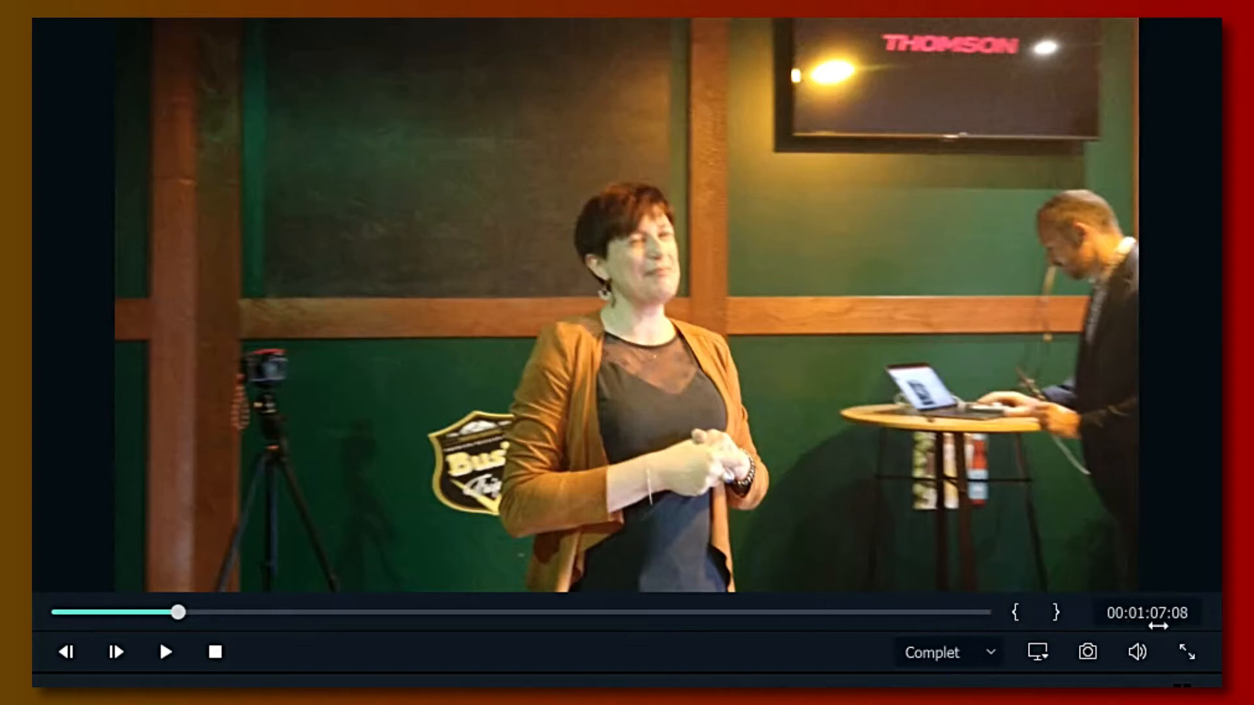
left_click(1014, 618)
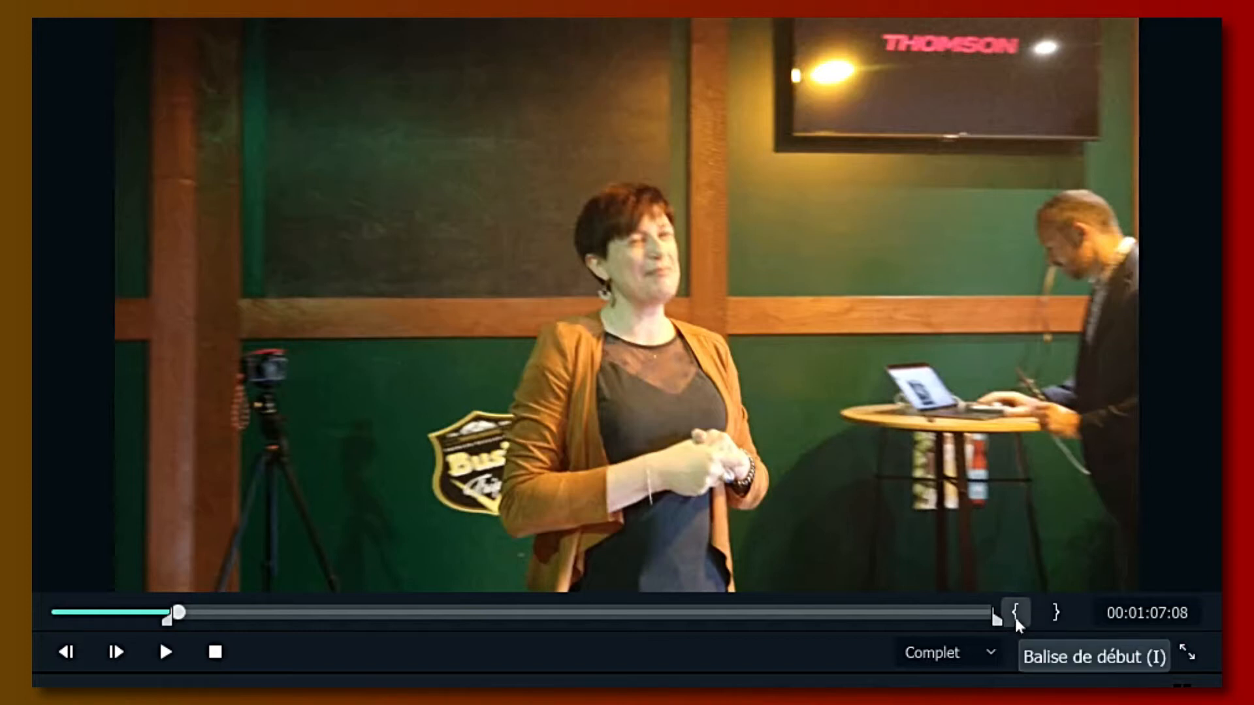
- Set the excerpt's end marker at 00:01:13:01 and place the excerpt at the beginning of video track 3
left_click(1185, 613)
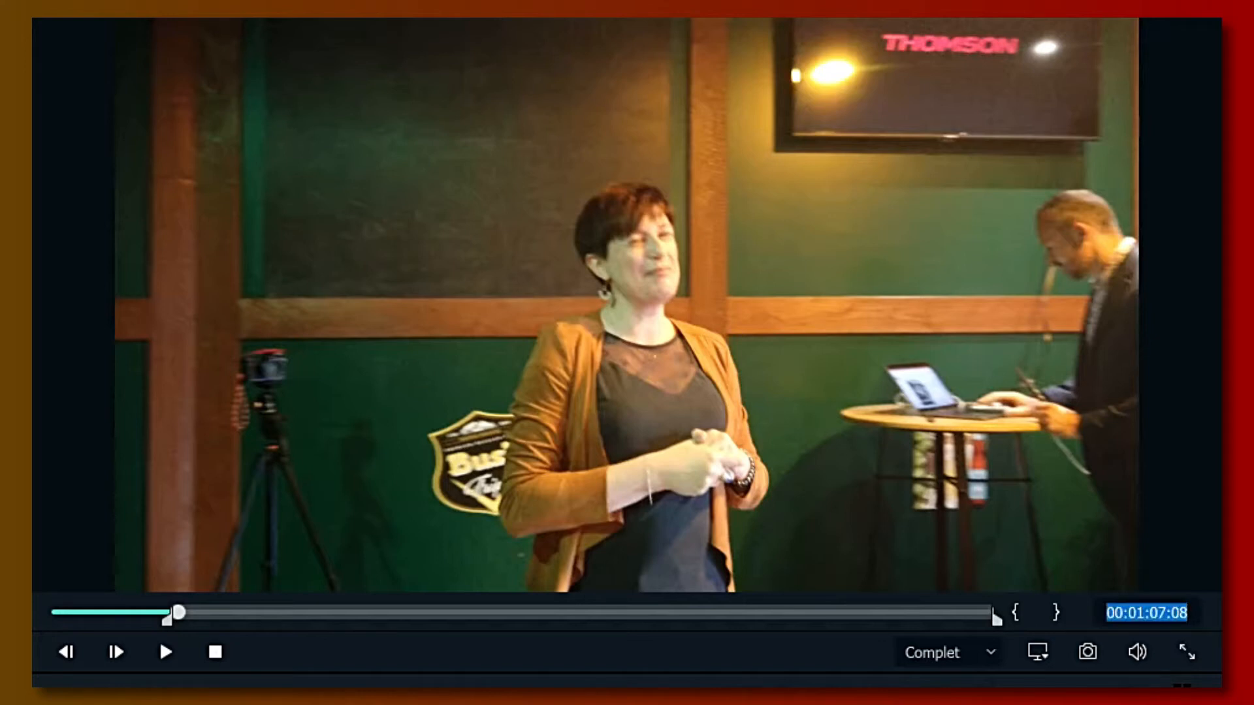
type("0113")
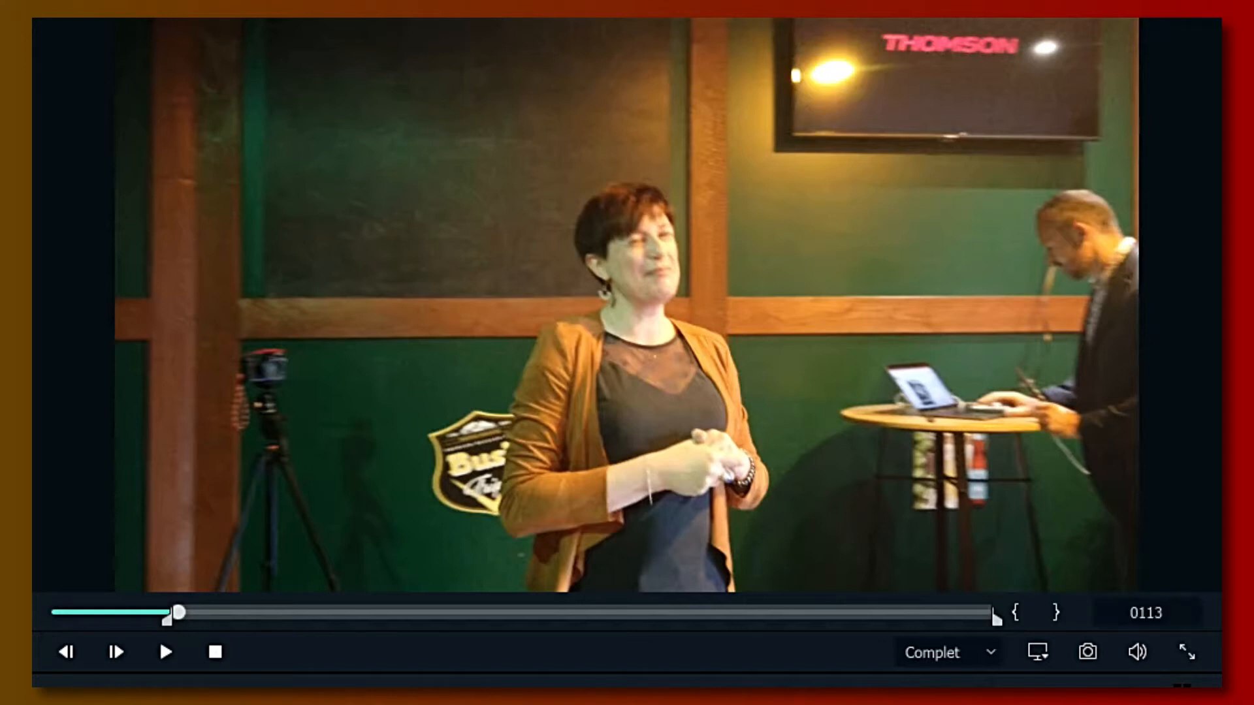
type("01")
key("Return")
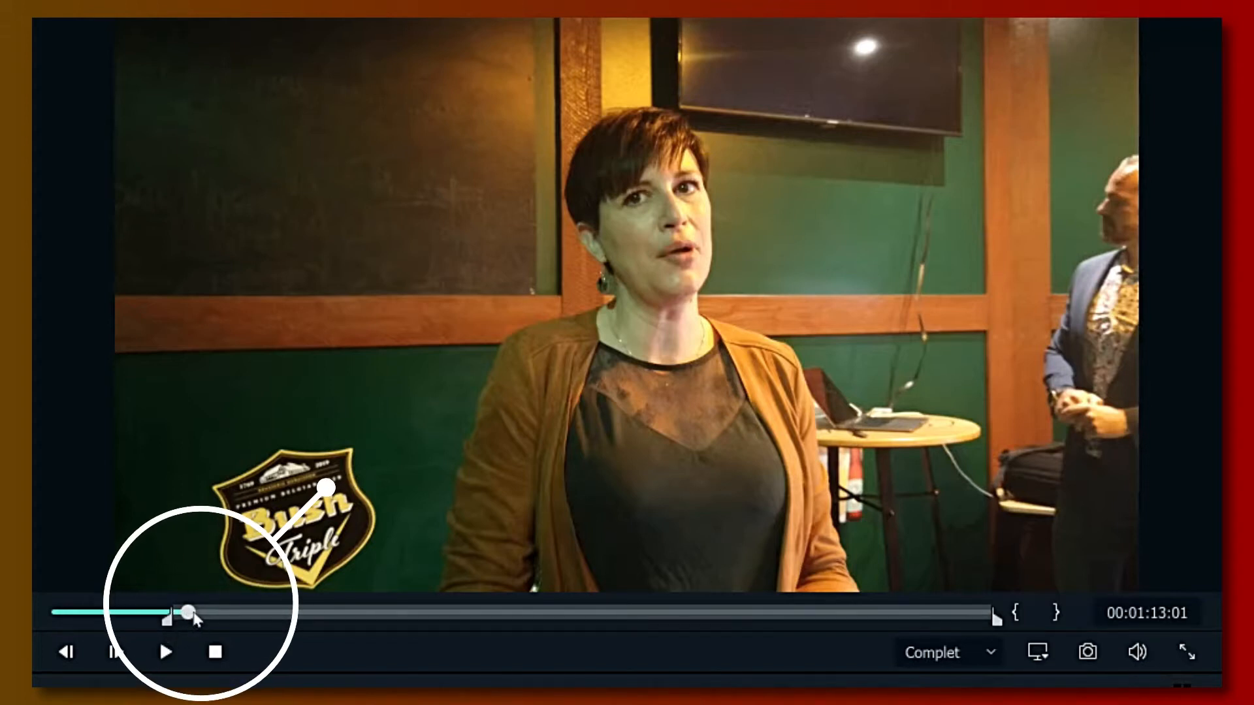
left_click(1056, 612)
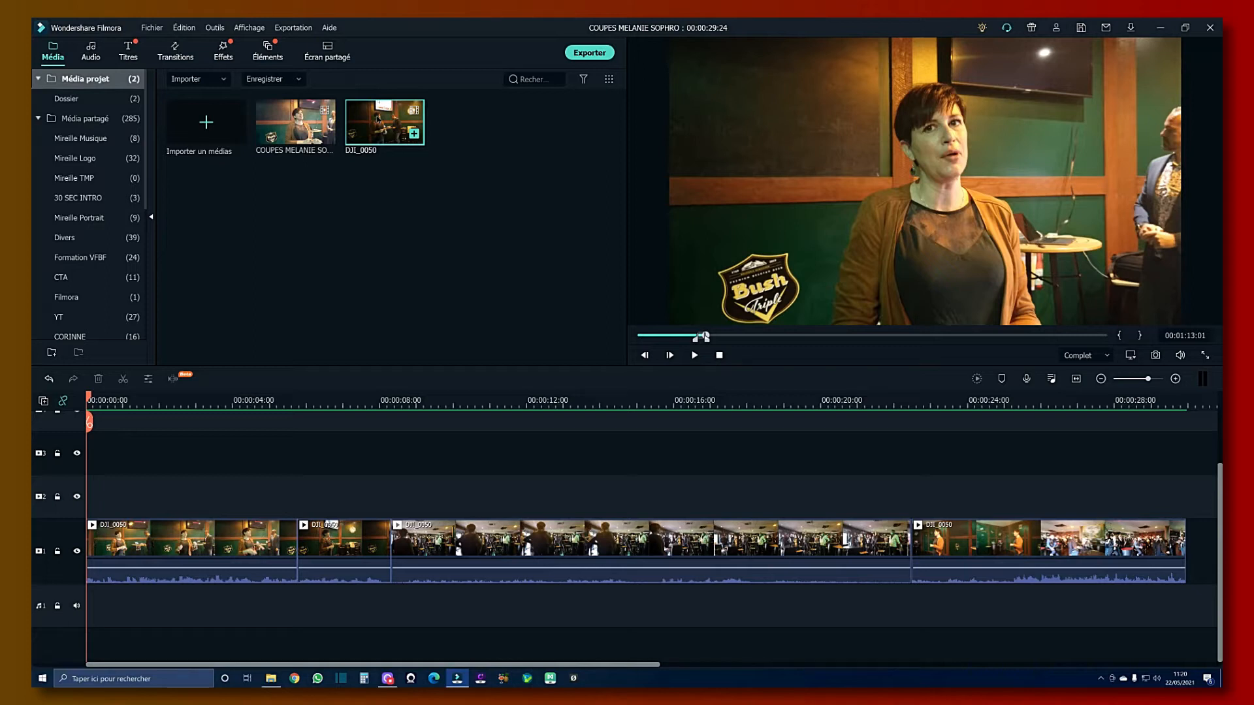
left_click_drag(385, 123, 92, 455)
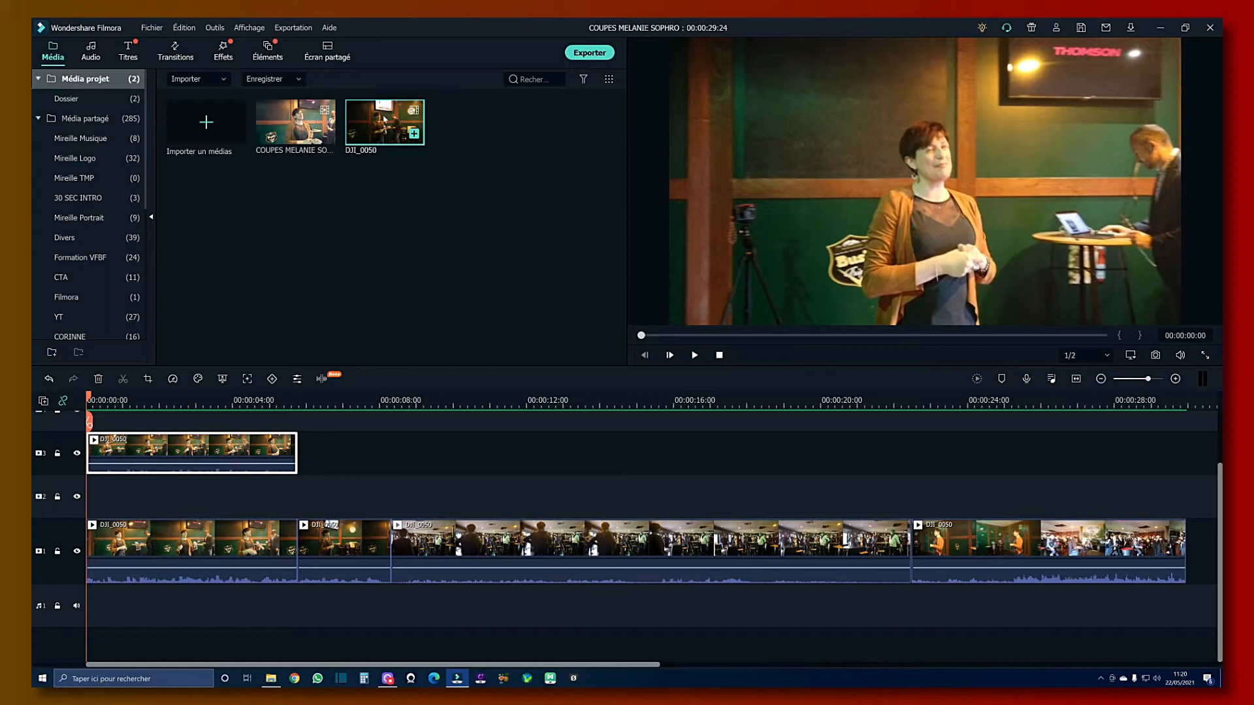
- Reopen DJI_0050 in the preview and set the second excerpt's start marker at 00:02:04:20
left_click(384, 119)
left_click(694, 355)
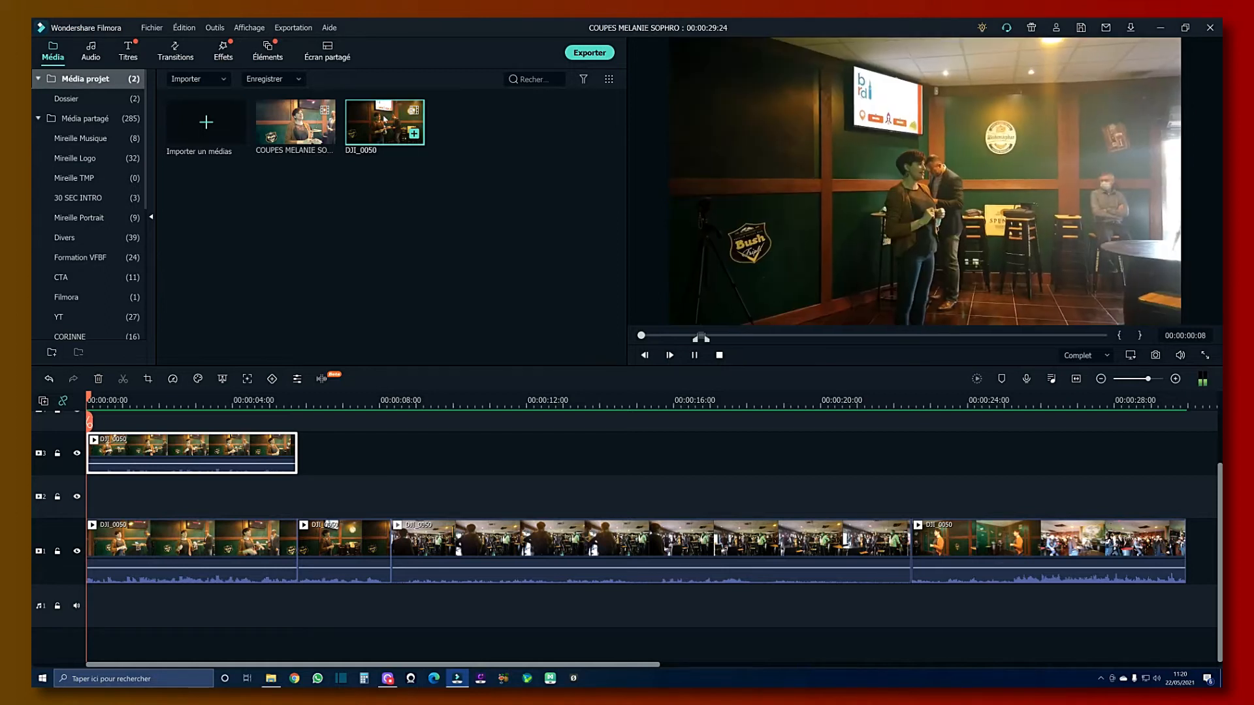
left_click(694, 355)
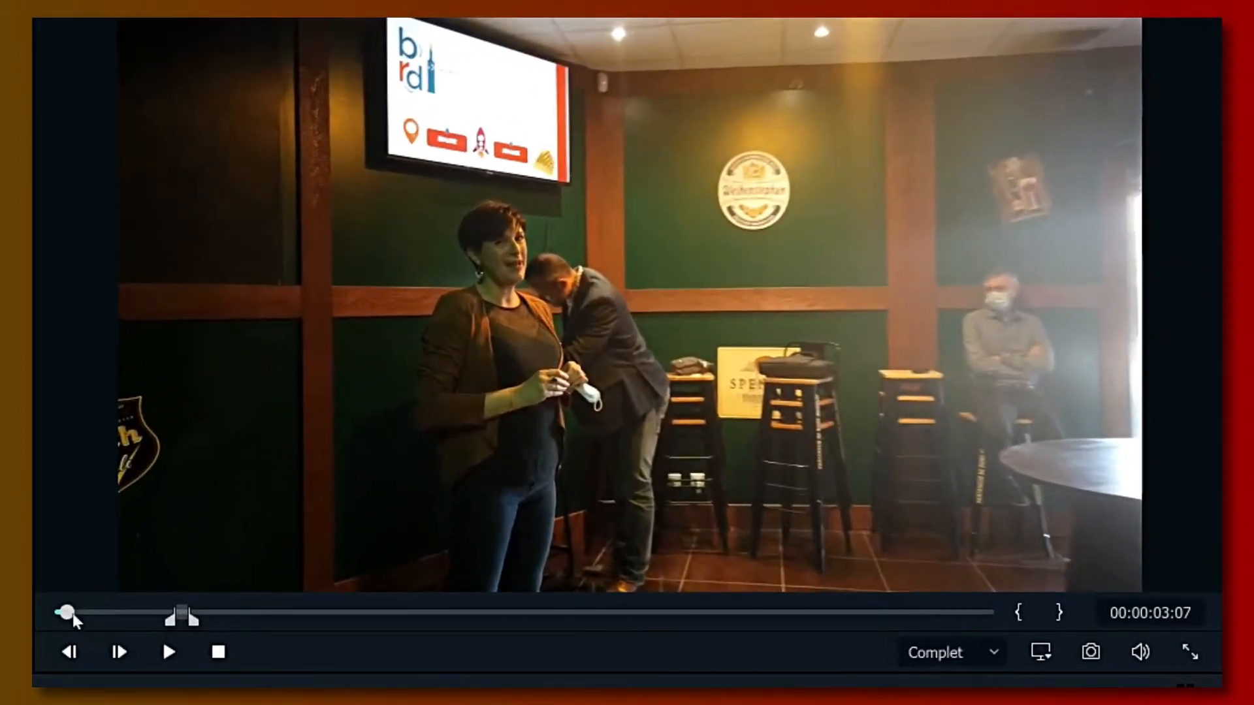
left_click_drag(73, 617, 254, 615)
left_click(1144, 614)
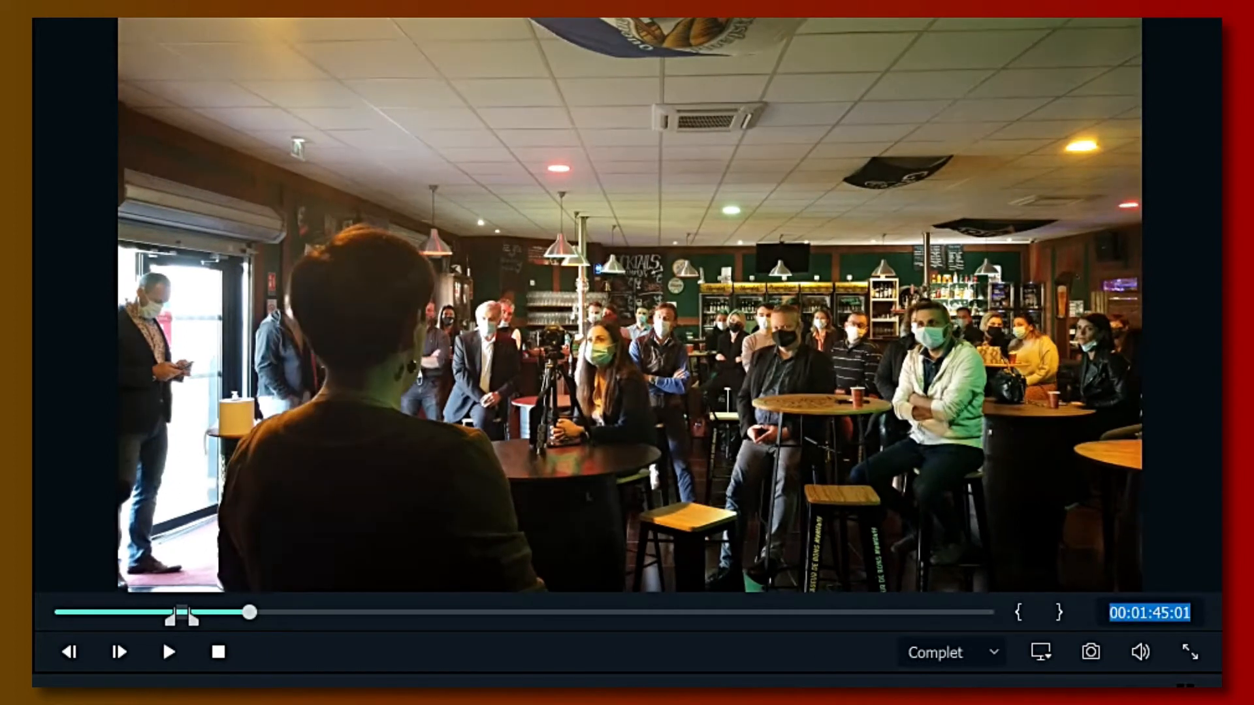
type("02")
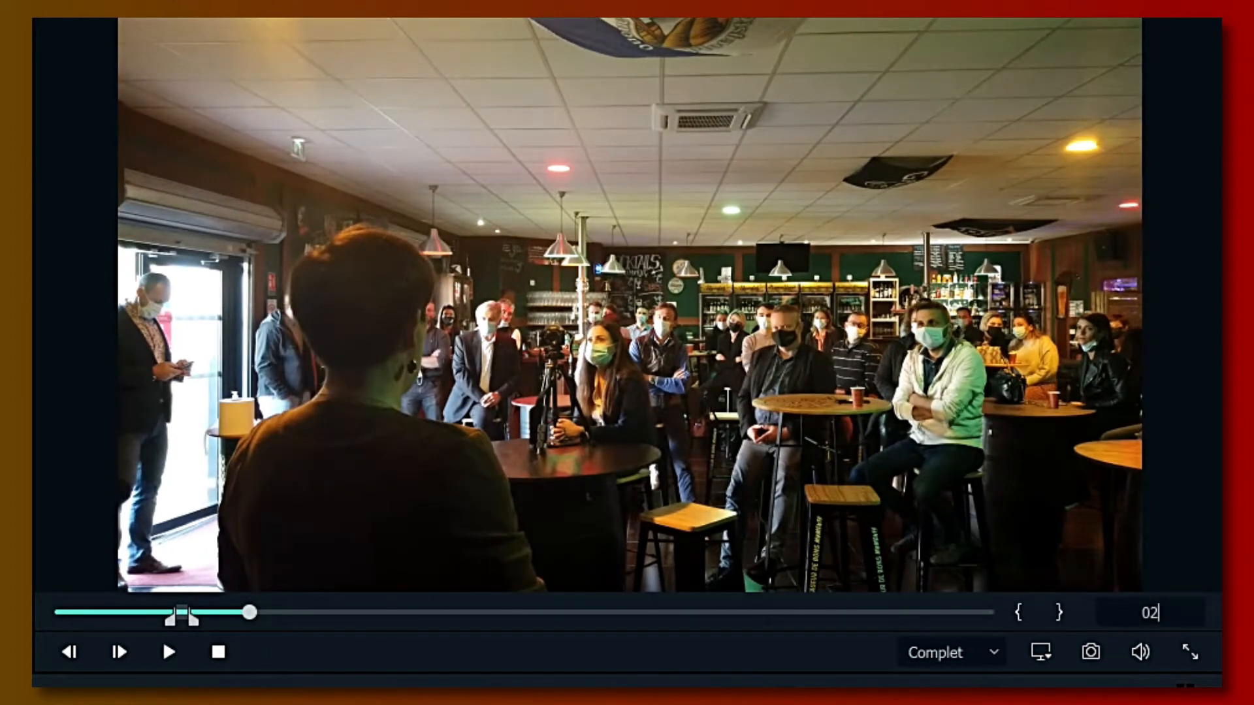
type(":04:20")
key("Return")
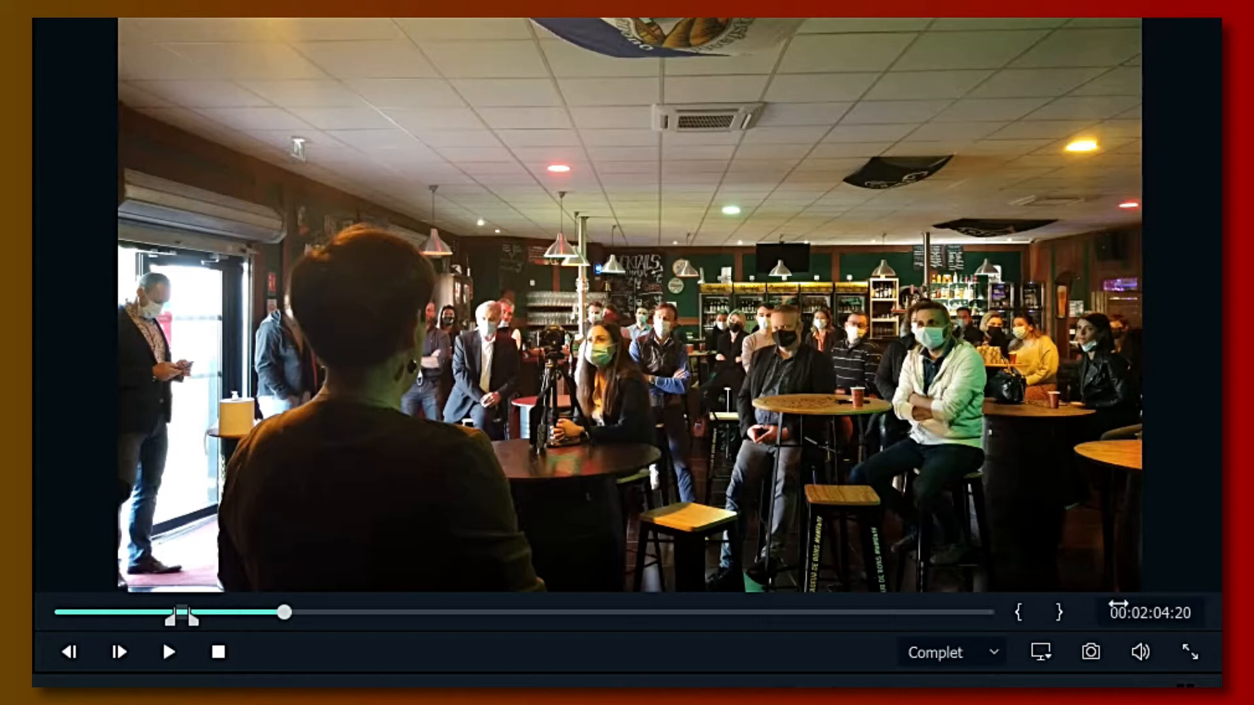
left_click(1019, 614)
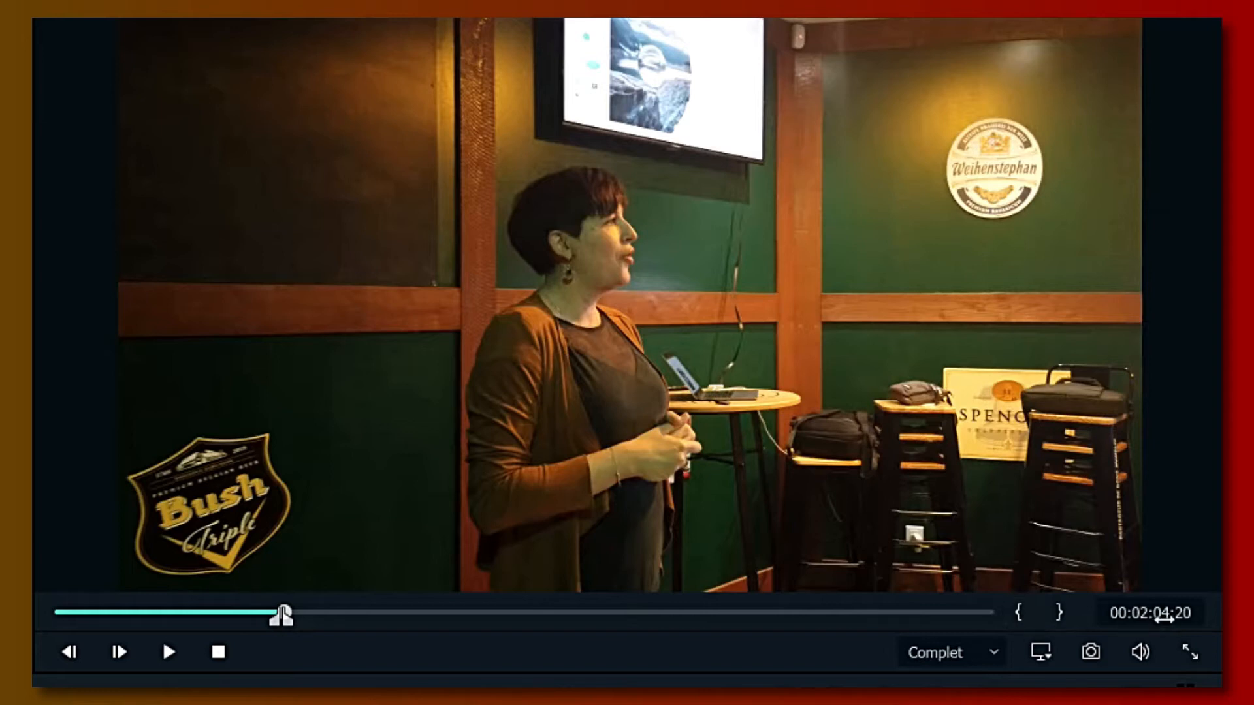
- Set the second excerpt's end marker at 00:02:07:08 and place it directly after the first clip on track 3
left_click(1149, 612)
type("02:")
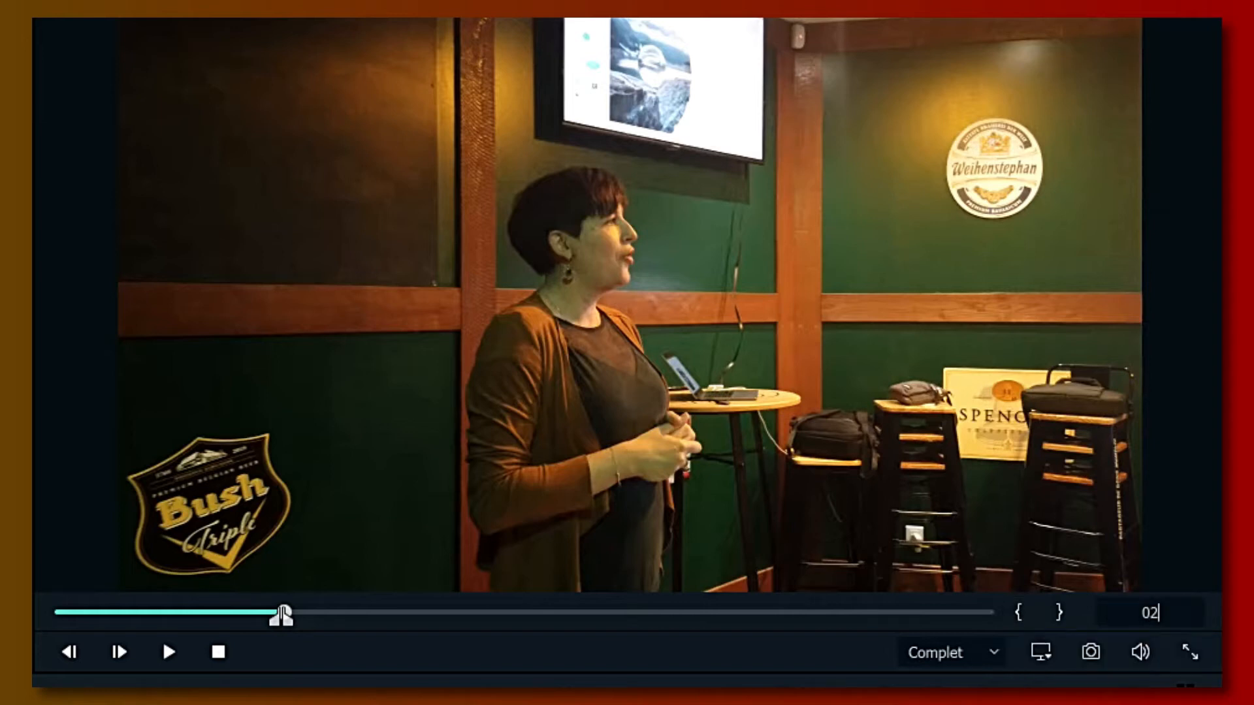
type("07:0")
type("8")
key("Return")
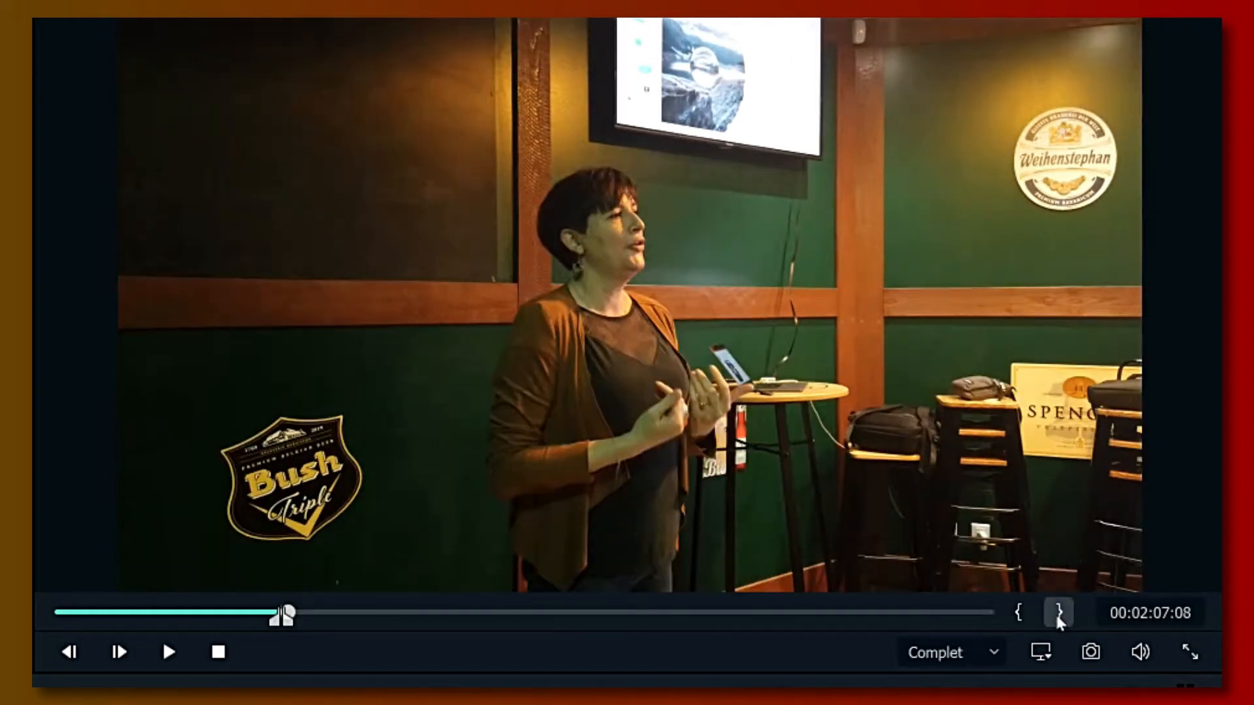
left_click(1059, 614)
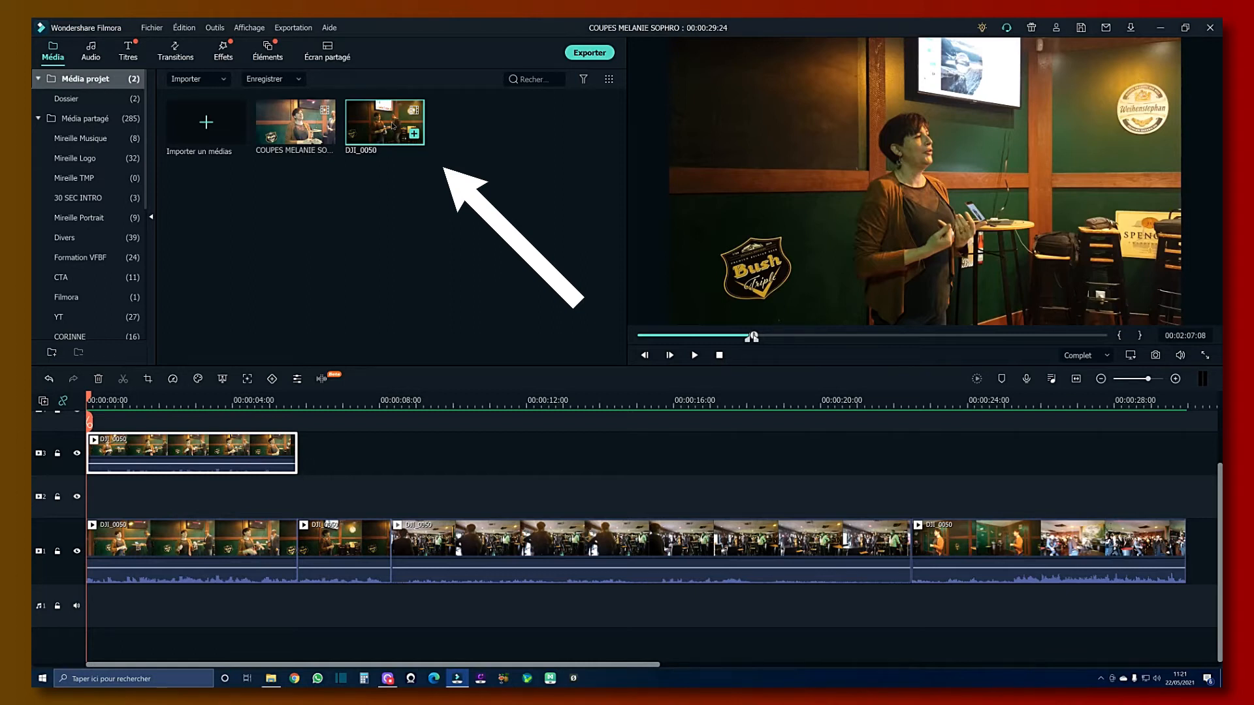
left_click_drag(392, 126, 326, 465)
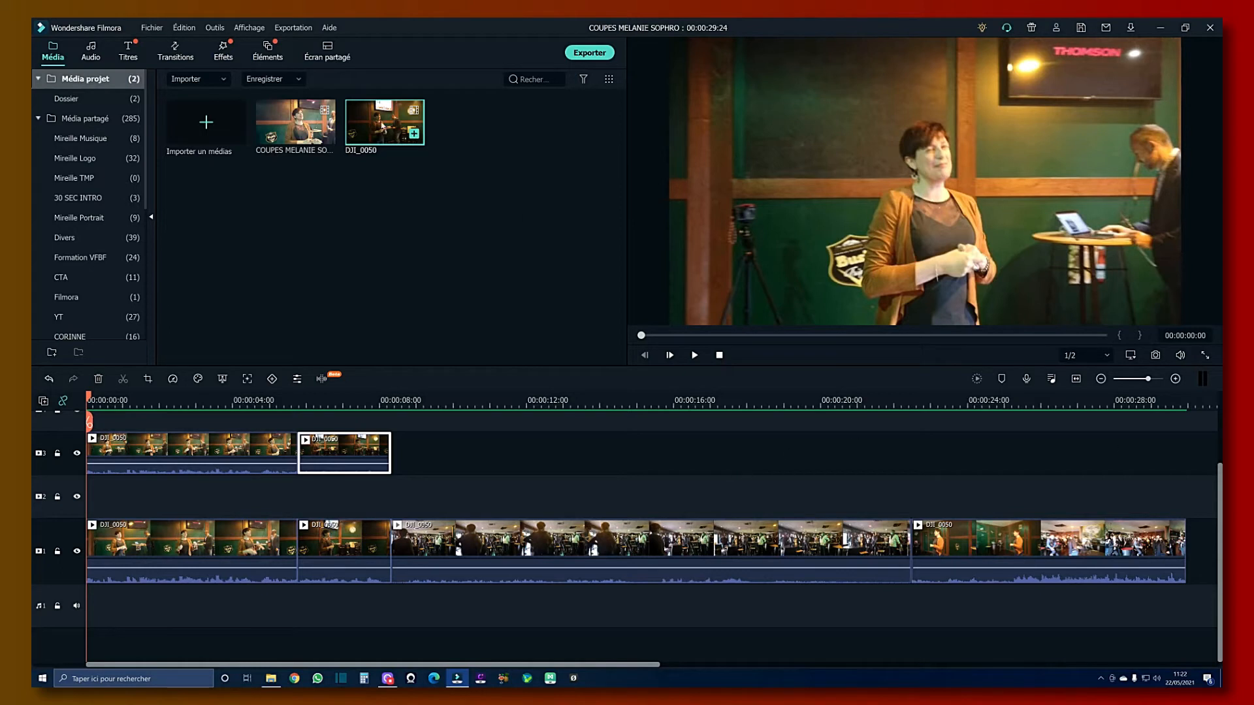
- Mark a third DJI_0050 excerpt of about 14 seconds ending at 00:04:23:18 and place it after the second clip on track 3
left_click(382, 125)
left_click(863, 336)
left_click(1120, 336)
left_click(877, 335)
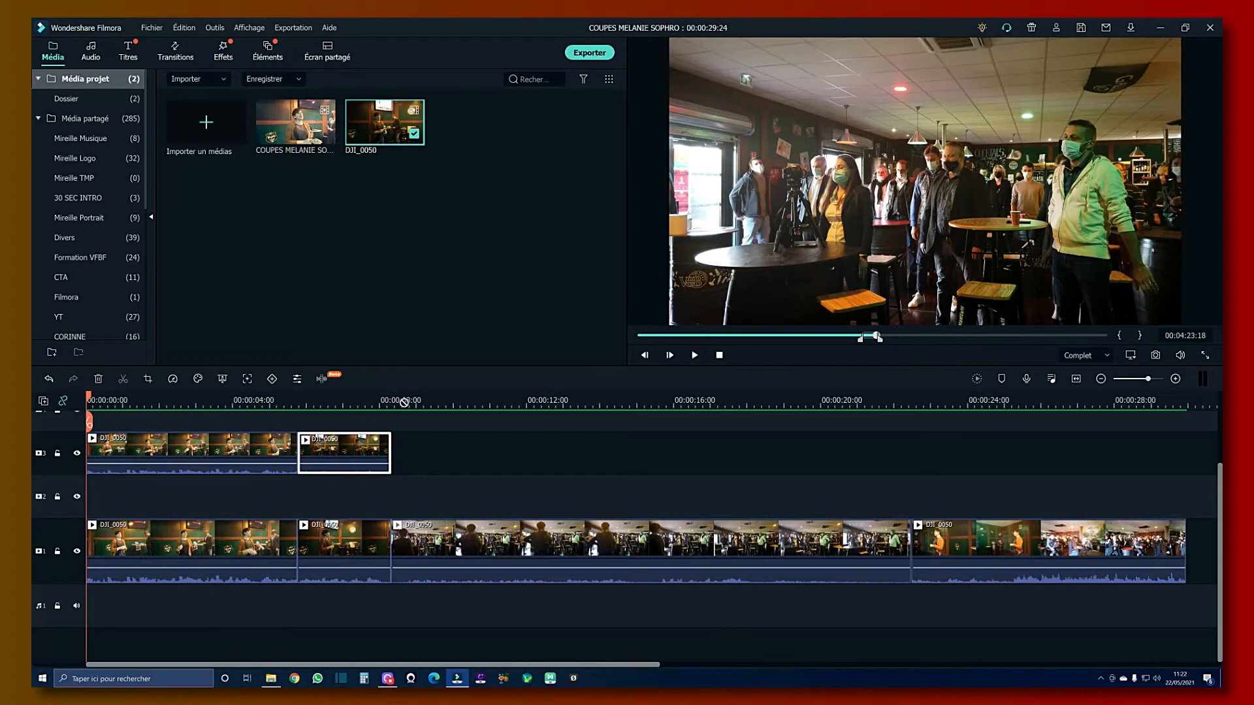
left_click_drag(404, 401, 399, 452)
- Mark a fourth DJI_0050 excerpt from 00:08:28:03 to 00:08:35:14 and place it after the third clip on track 3
left_click(373, 125)
left_click(1185, 335)
type("082803")
key("Return")
left_click_drag(1165, 336, 1216, 337)
type("083514")
key("Return")
left_click(1140, 336)
left_click_drag(384, 122, 929, 466)
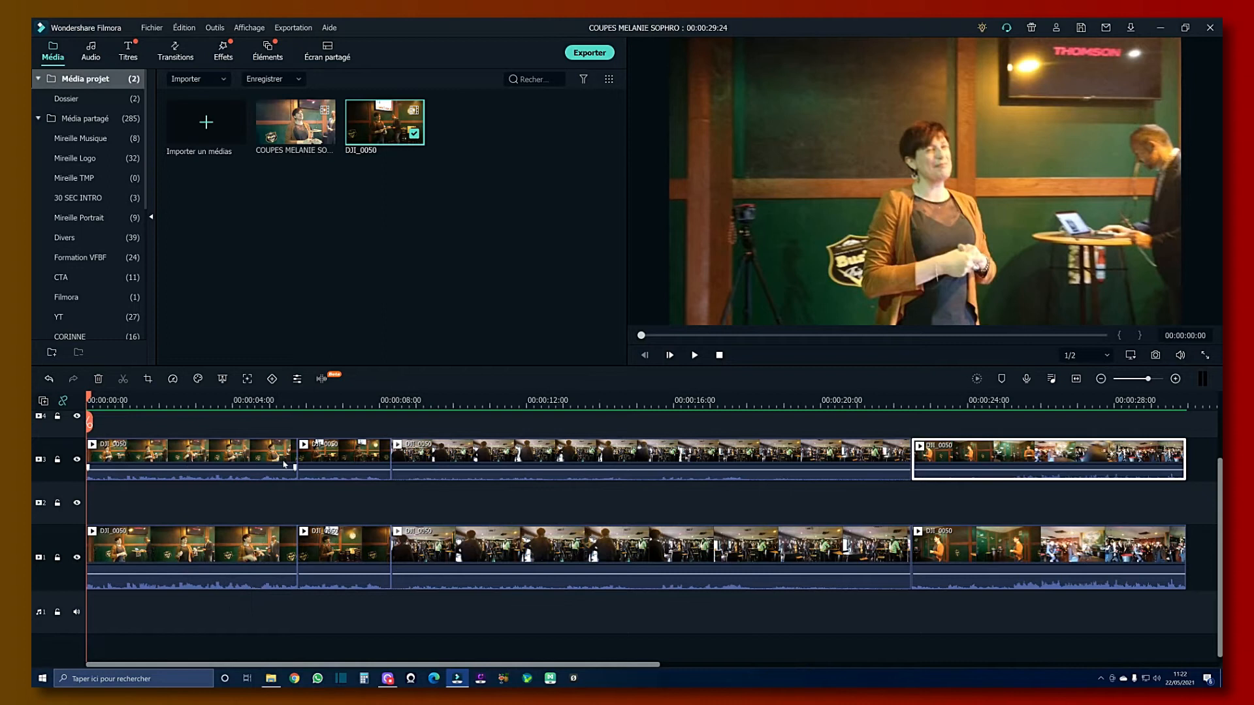
- Hide and lock video track 1
left_click(285, 510)
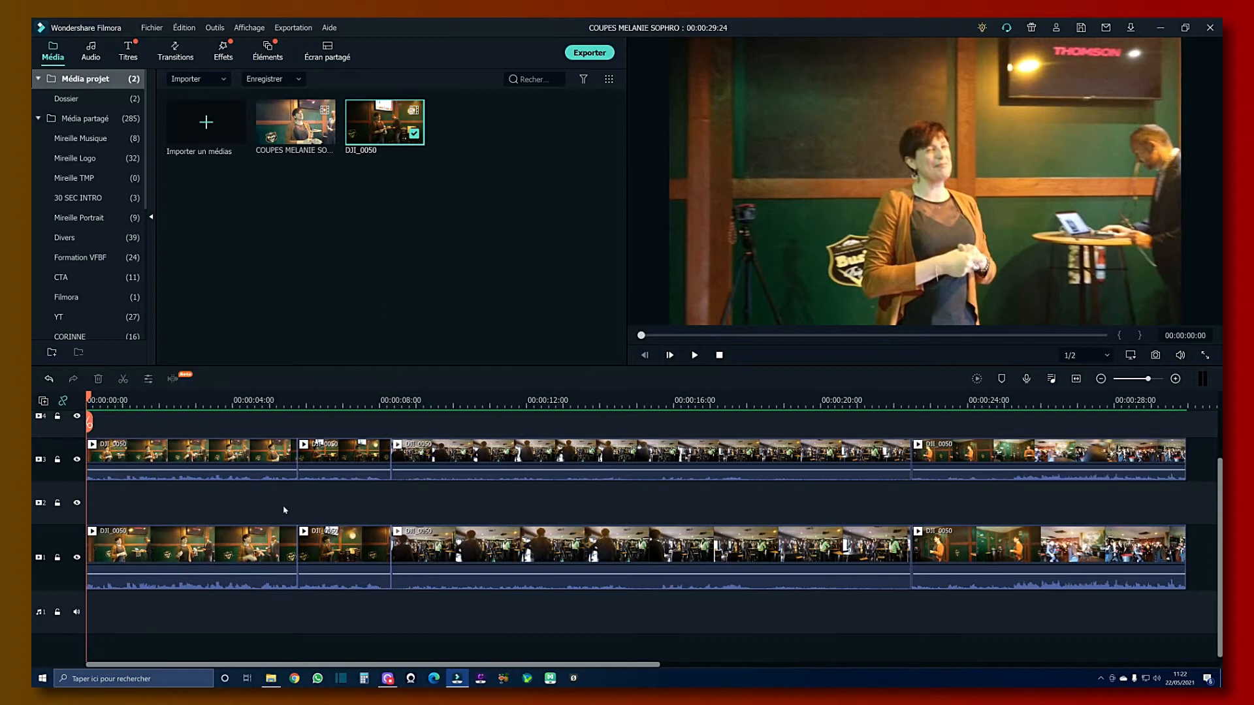
left_click(77, 558)
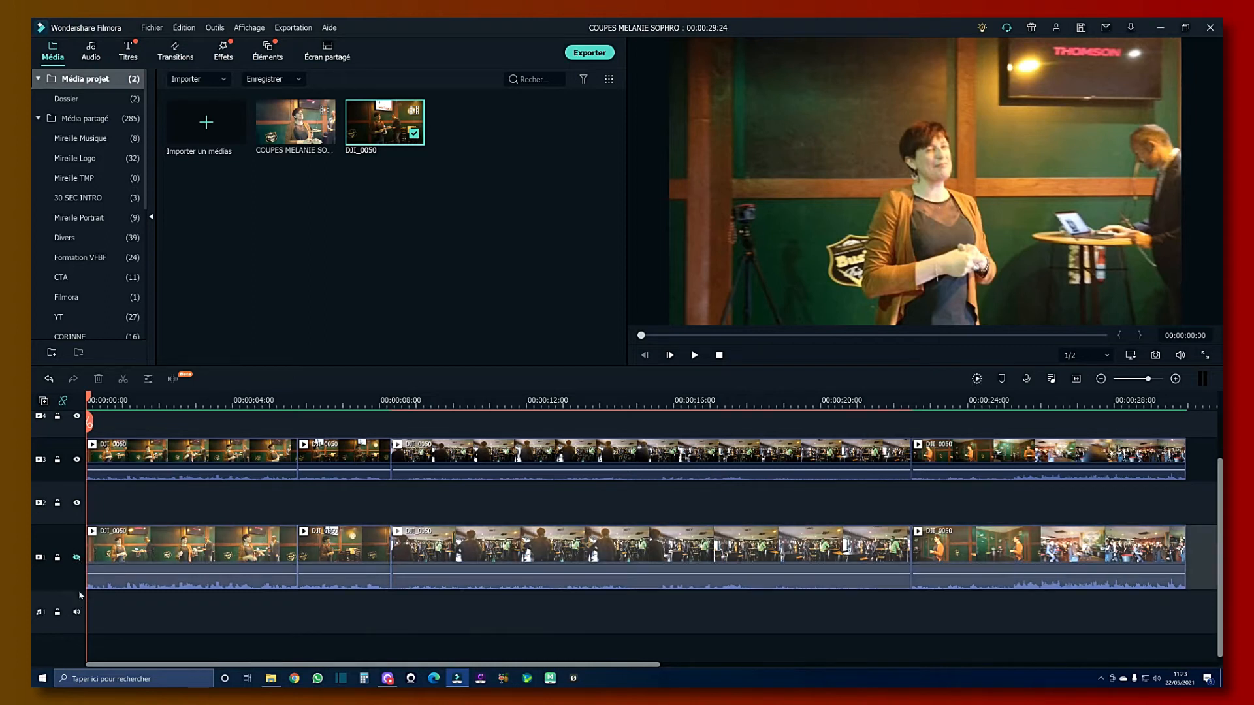
left_click(57, 559)
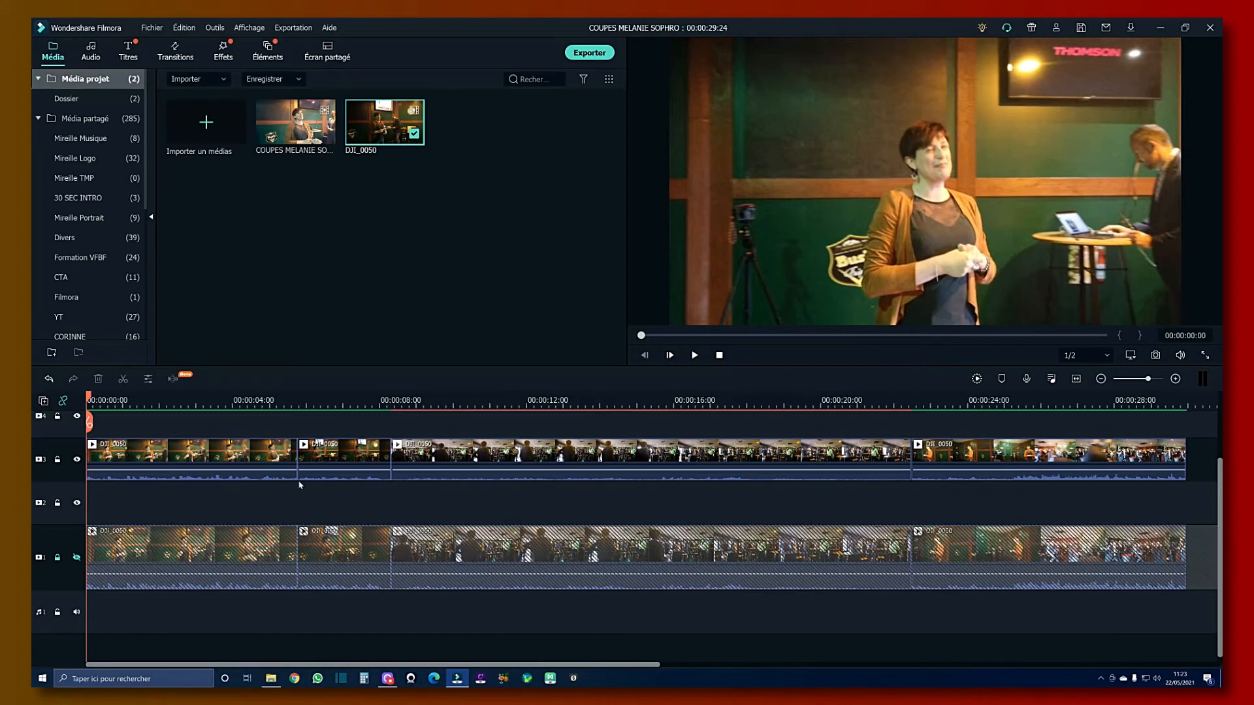
- Play the timeline across the cut between the second and third clips to check the transition
left_click_drag(89, 421, 375, 425)
key("space")
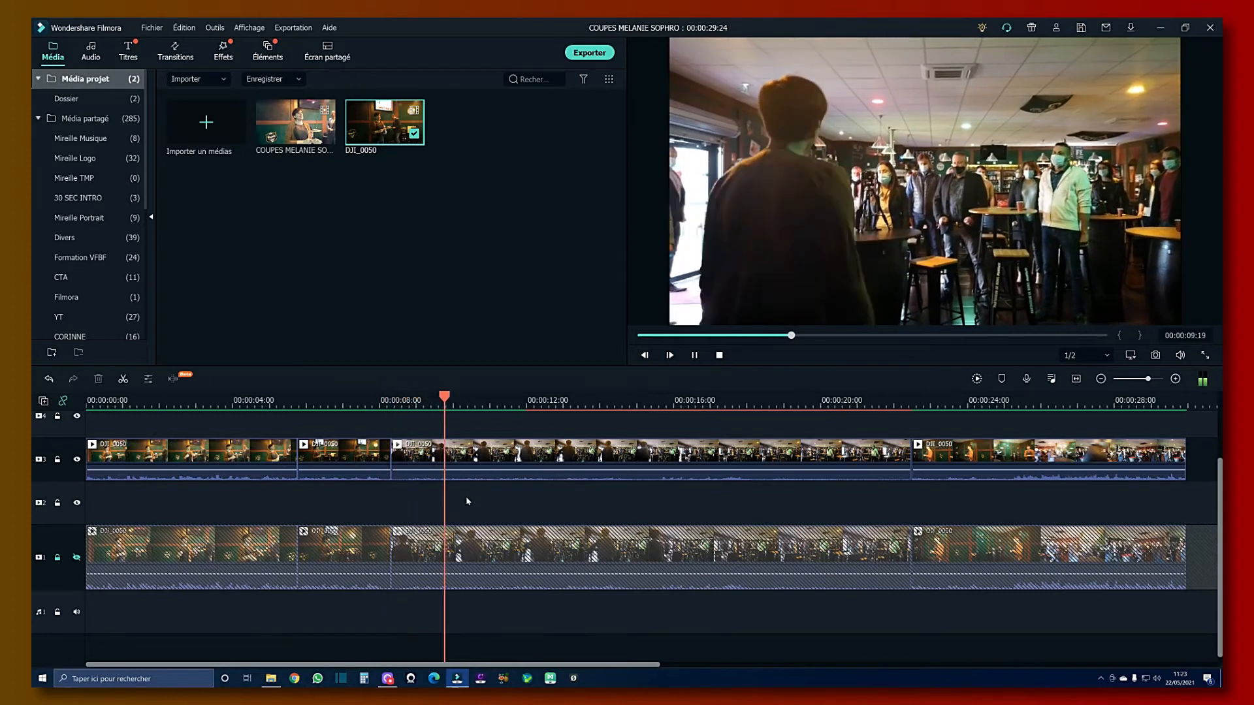
key("space")
- Apply a Pan & Zoom effect to the third clip on track 3, enlarging the end frame to 1840 x 1035 around the speaker and audience
left_click(533, 455)
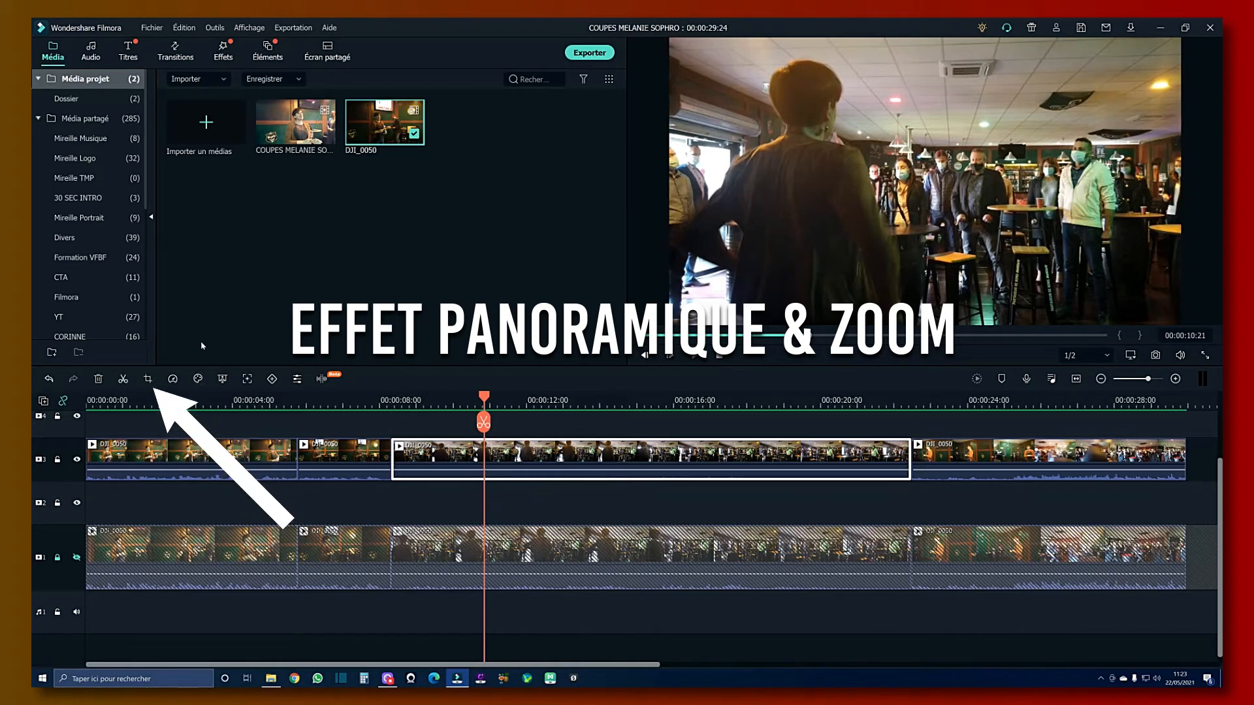
left_click(149, 379)
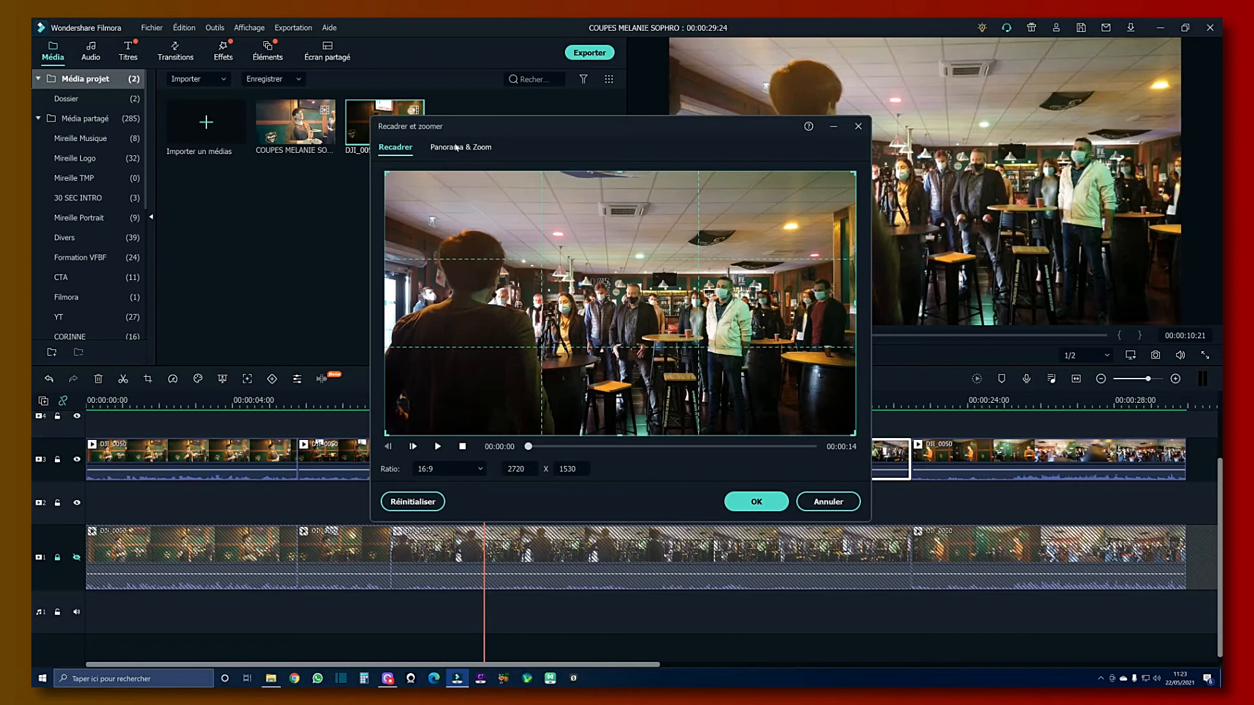
left_click(480, 149)
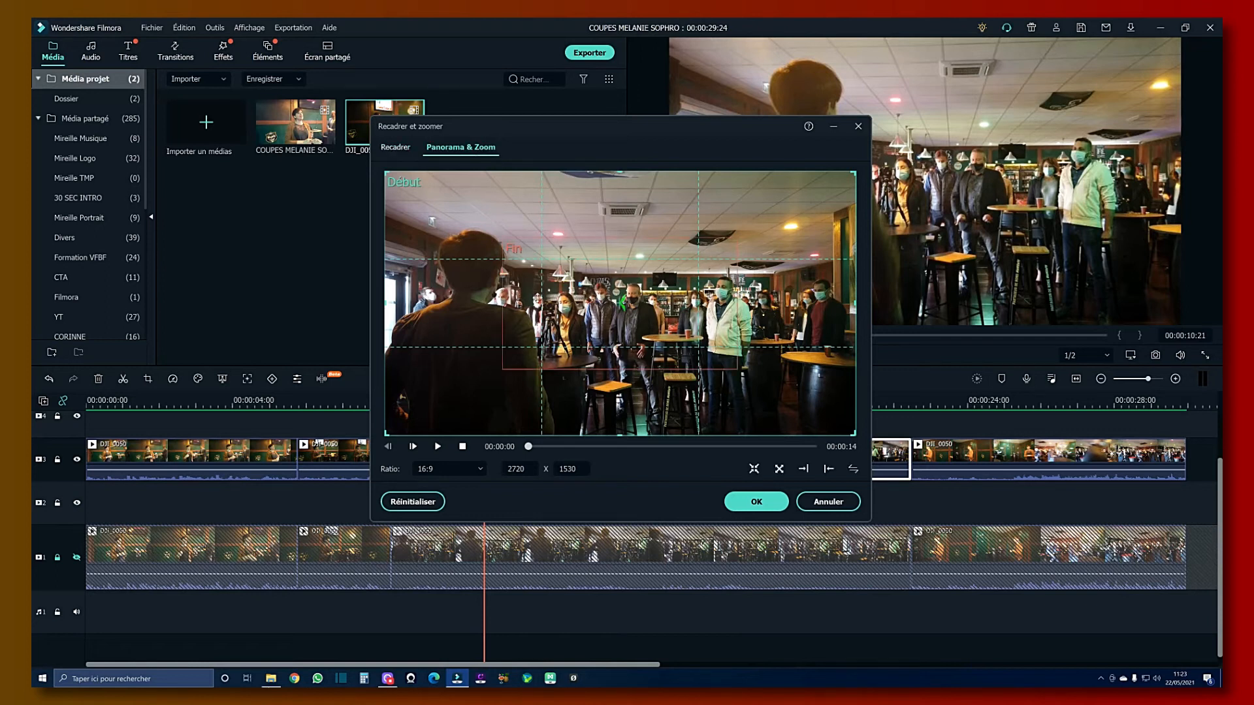
left_click(500, 369)
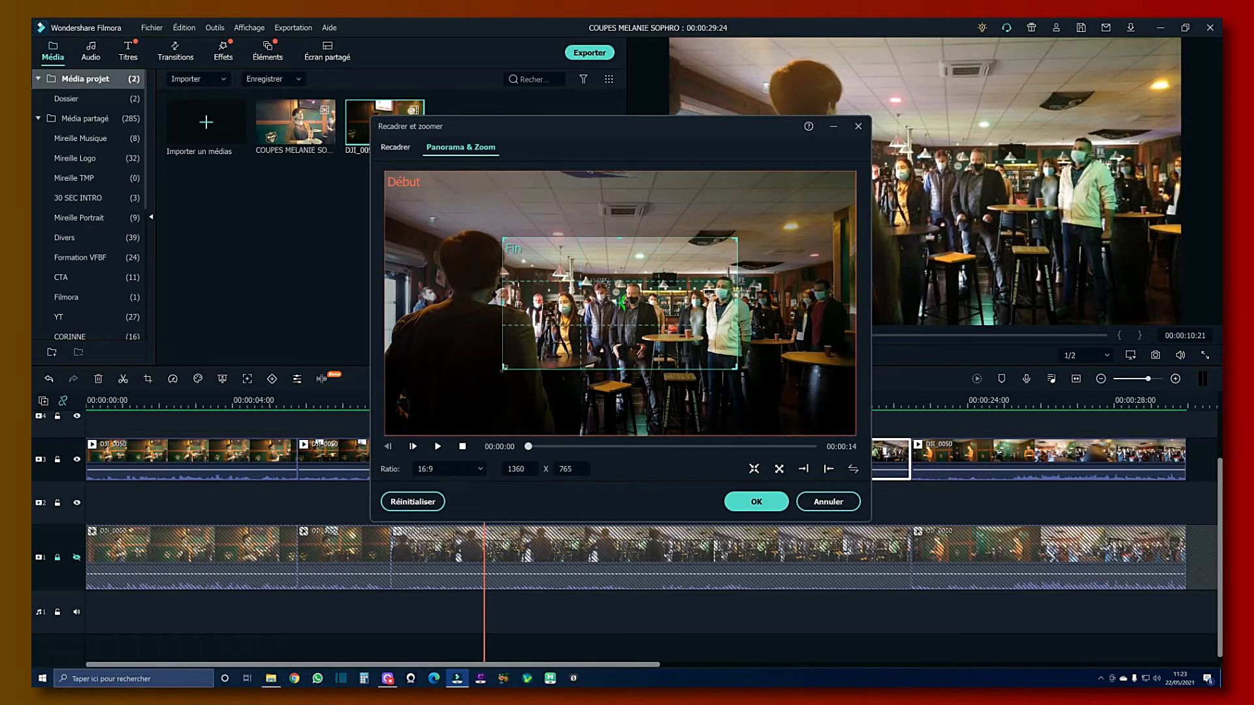
left_click_drag(504, 369, 420, 416)
left_click_drag(470, 384, 476, 359)
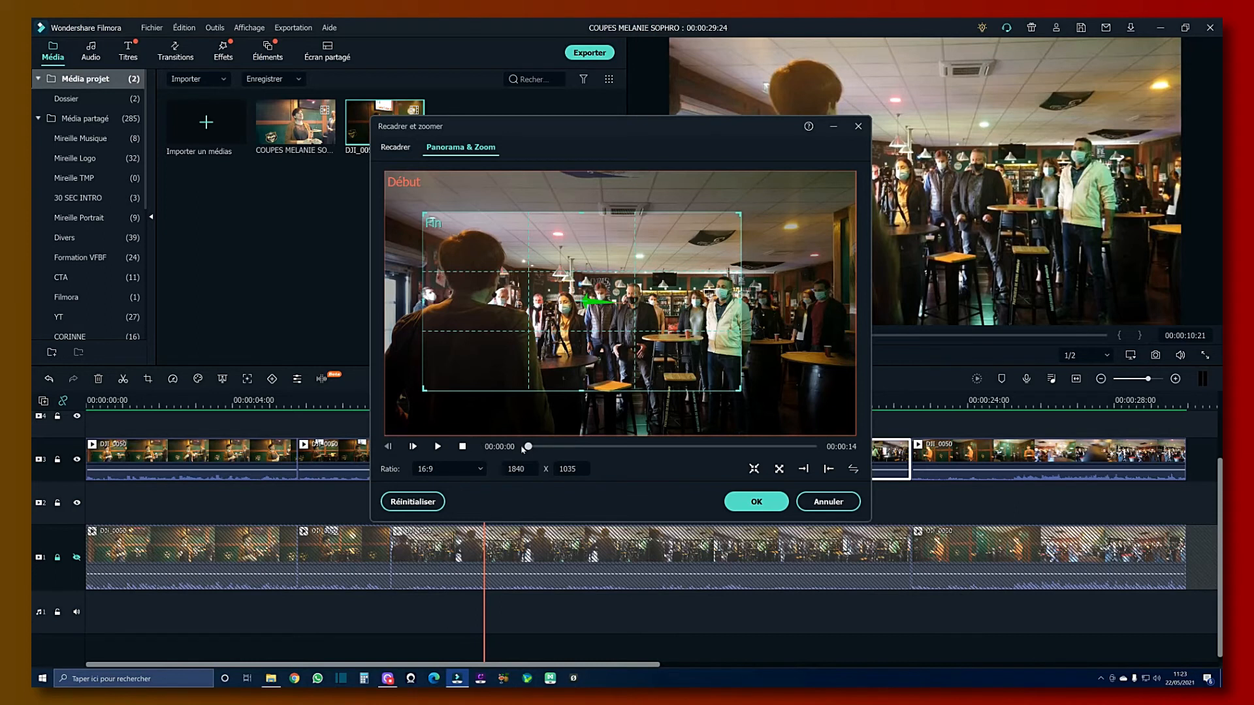
left_click_drag(530, 448, 817, 457)
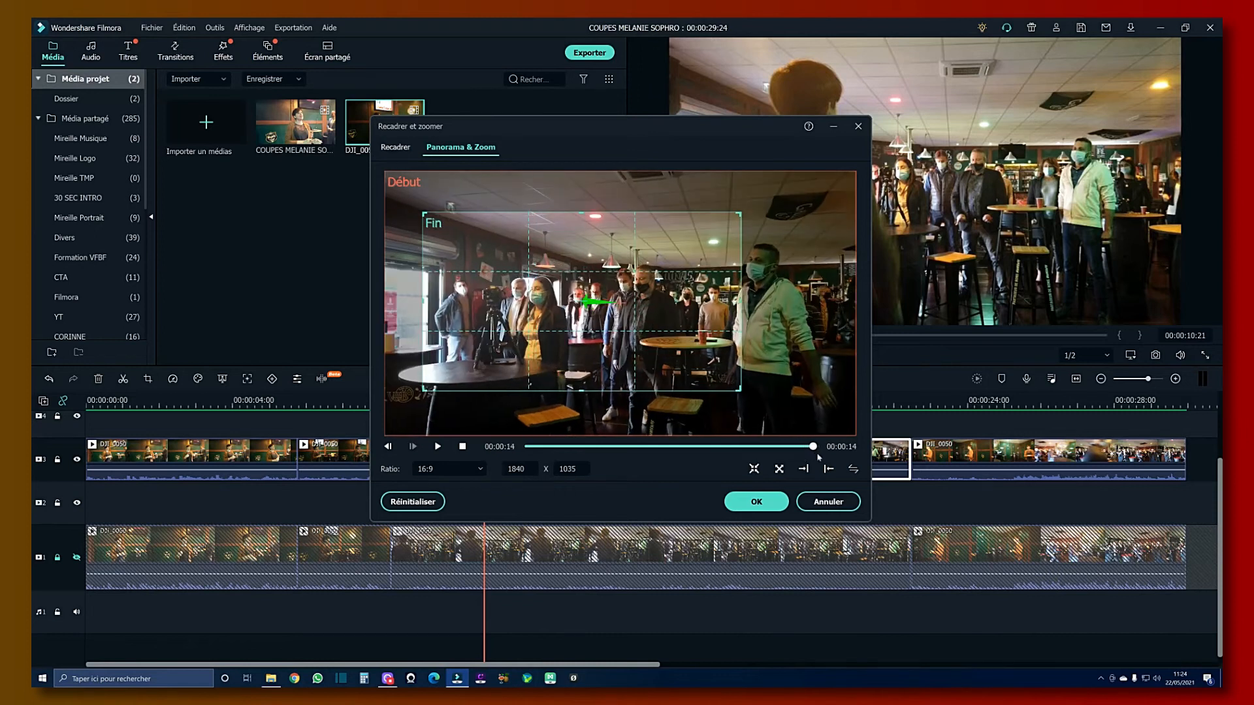
left_click(750, 501)
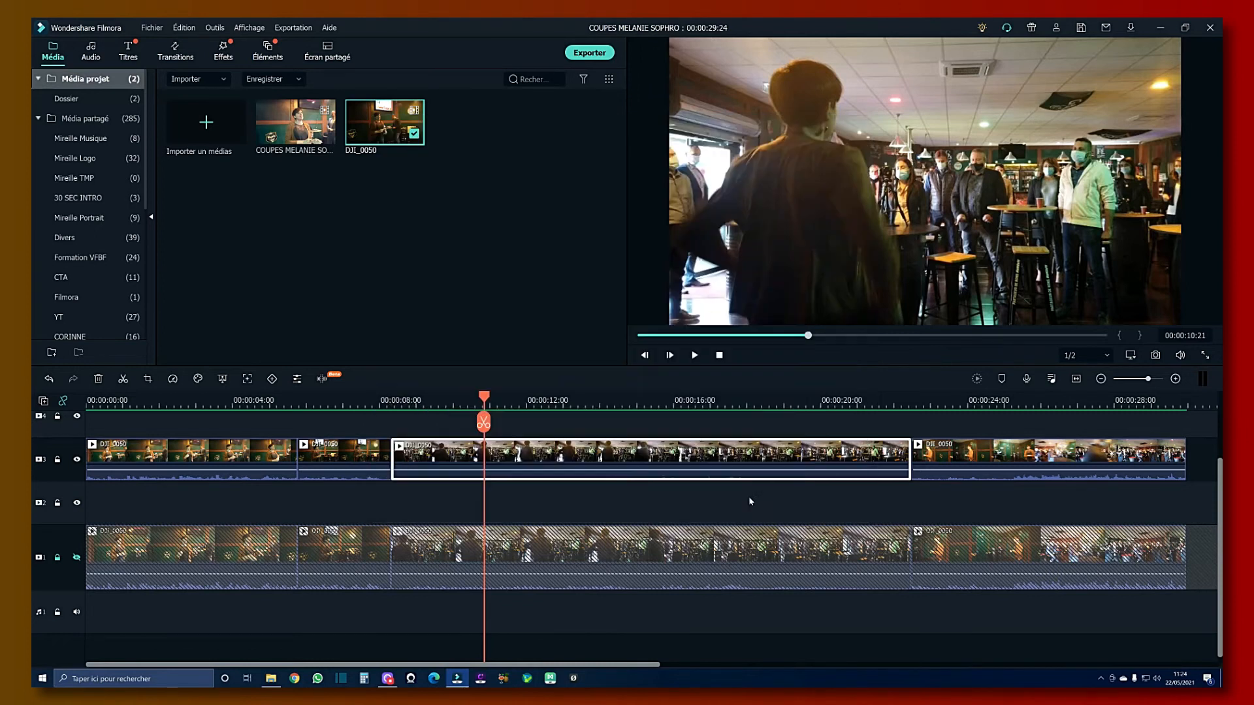
- Play the timeline from just before the third clip into the fourth to check the pan and zoom effect
left_click_drag(484, 397, 384, 397)
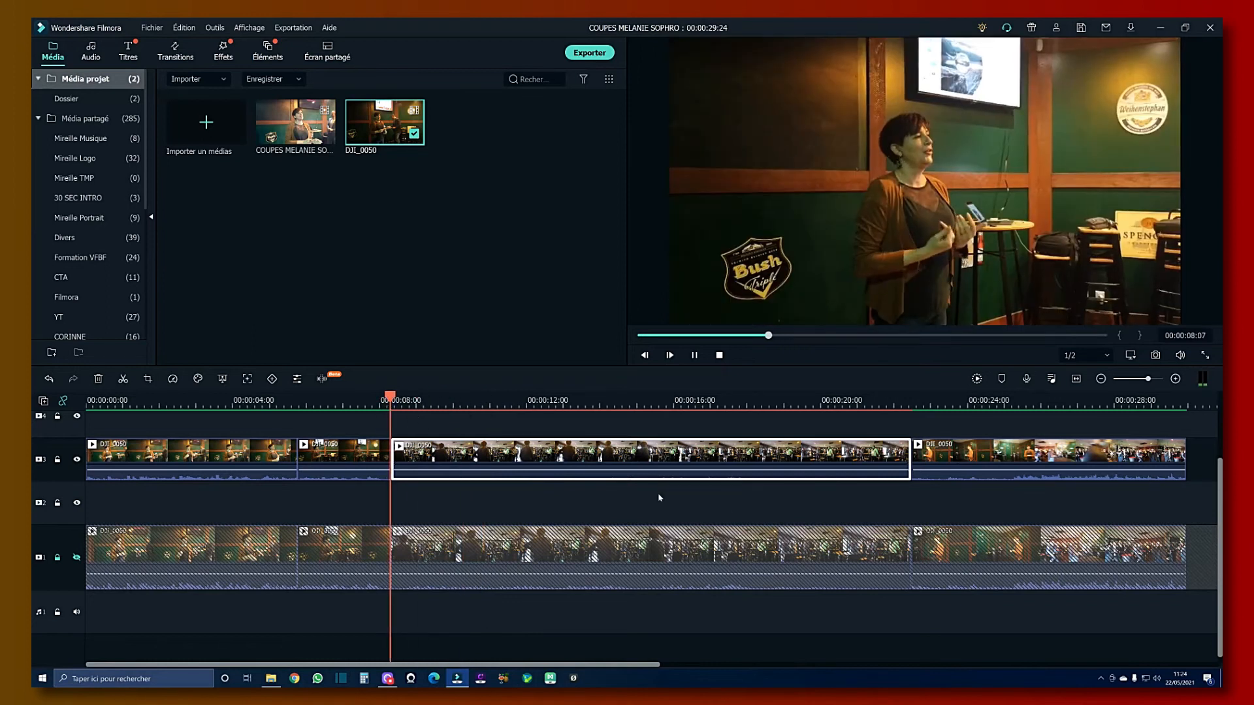
key("space")
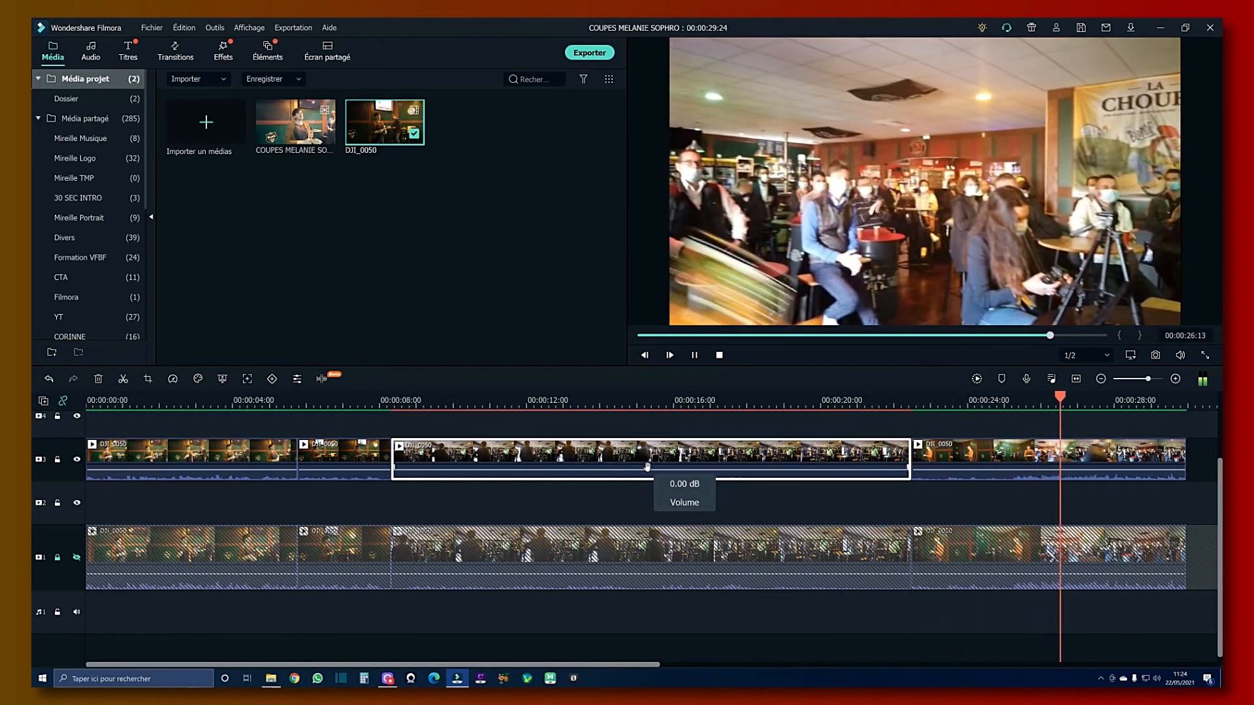
key("space")
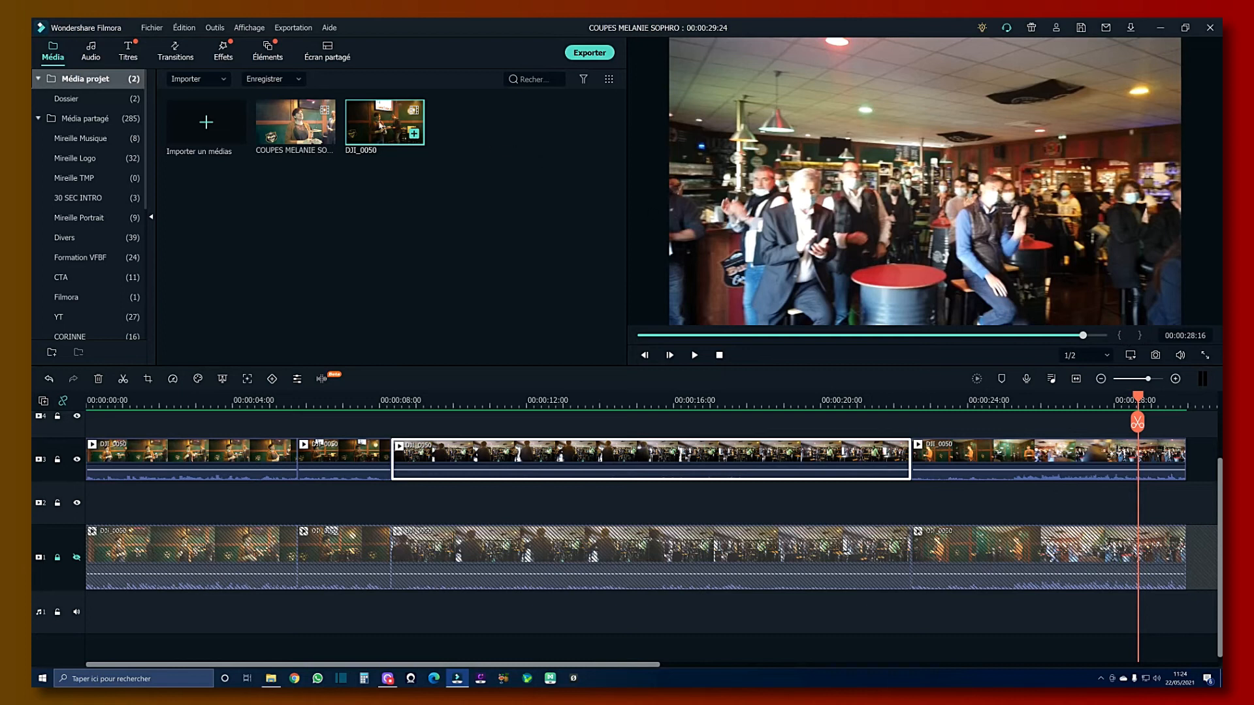
- Open the DJI_0050 source footage in the preview and clear its in and out marks
double_click(377, 125)
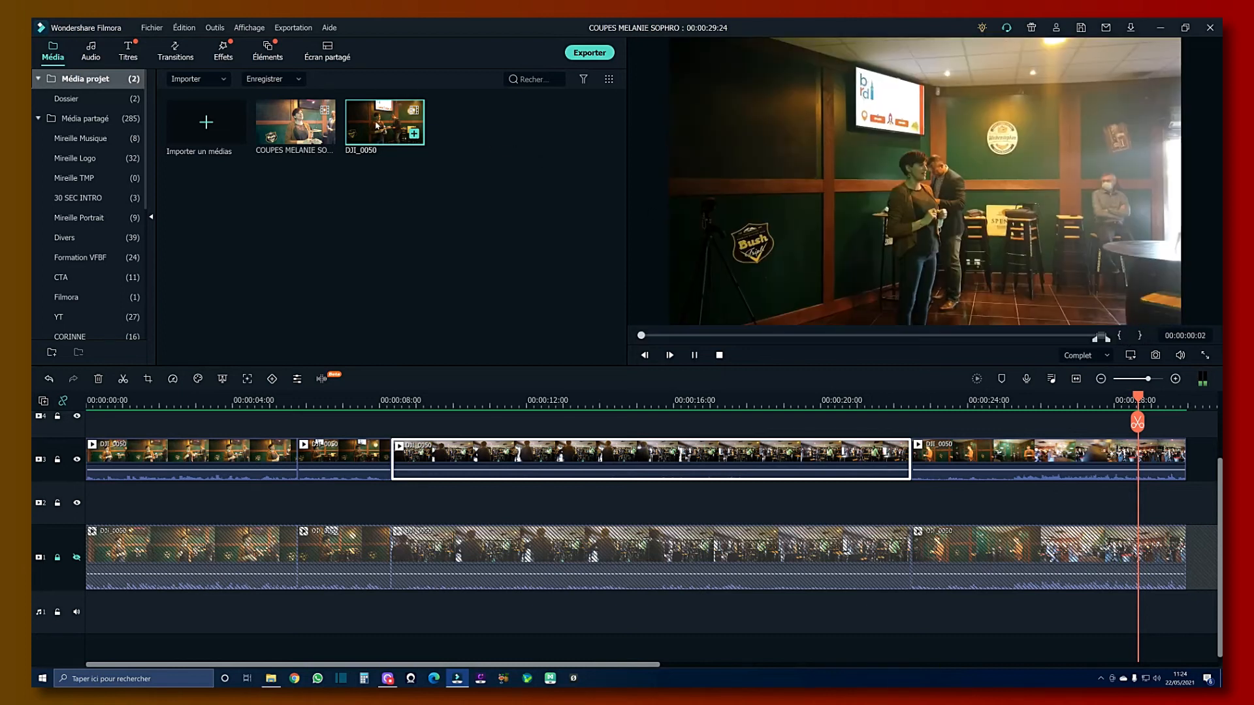
left_click(694, 355)
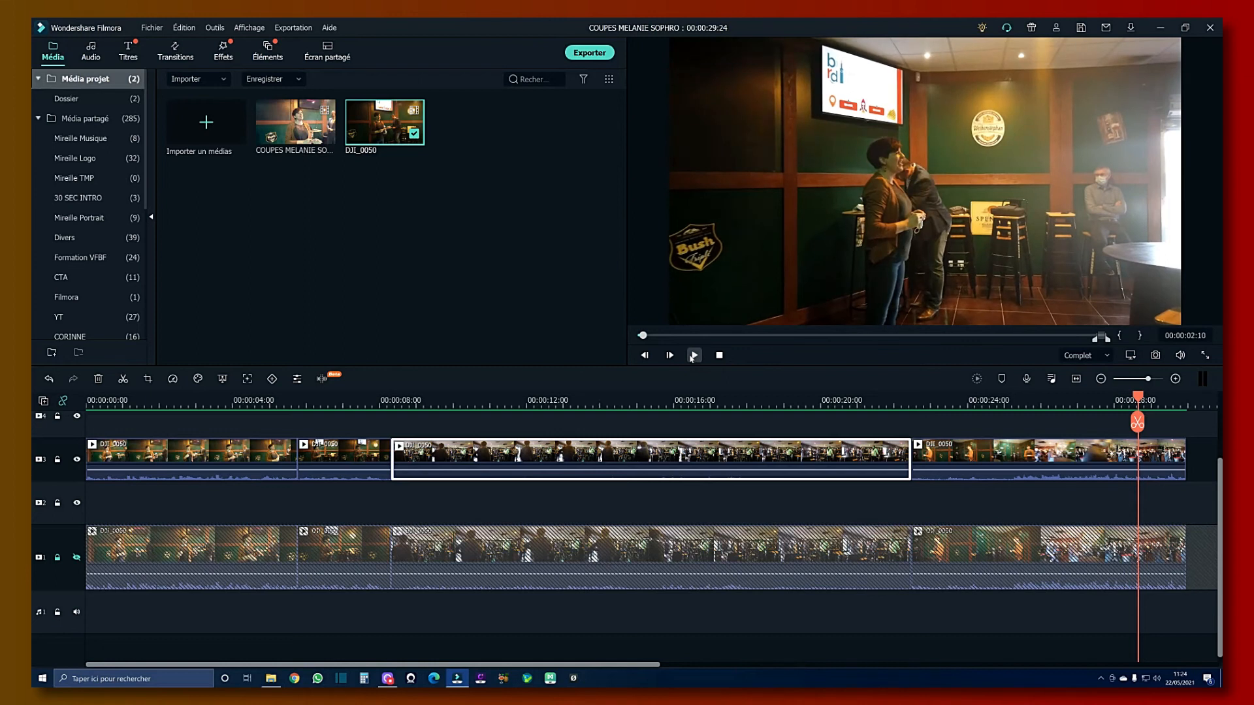
right_click(1120, 337)
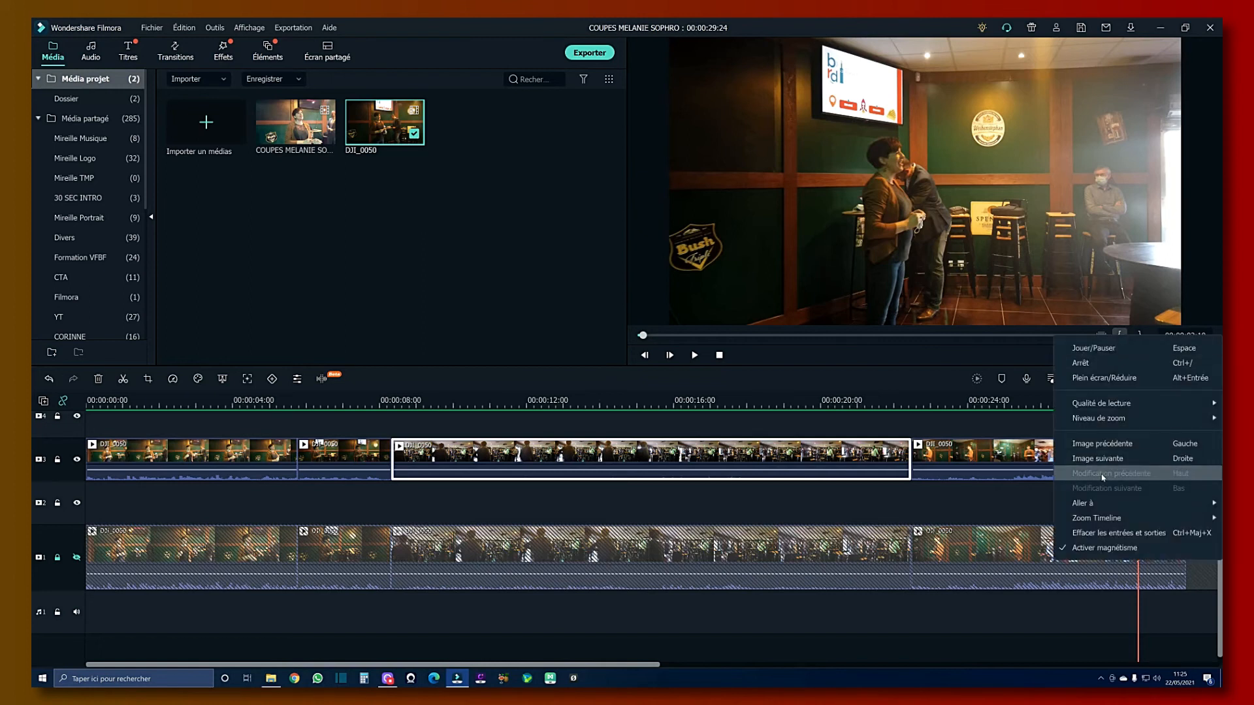
left_click(1115, 534)
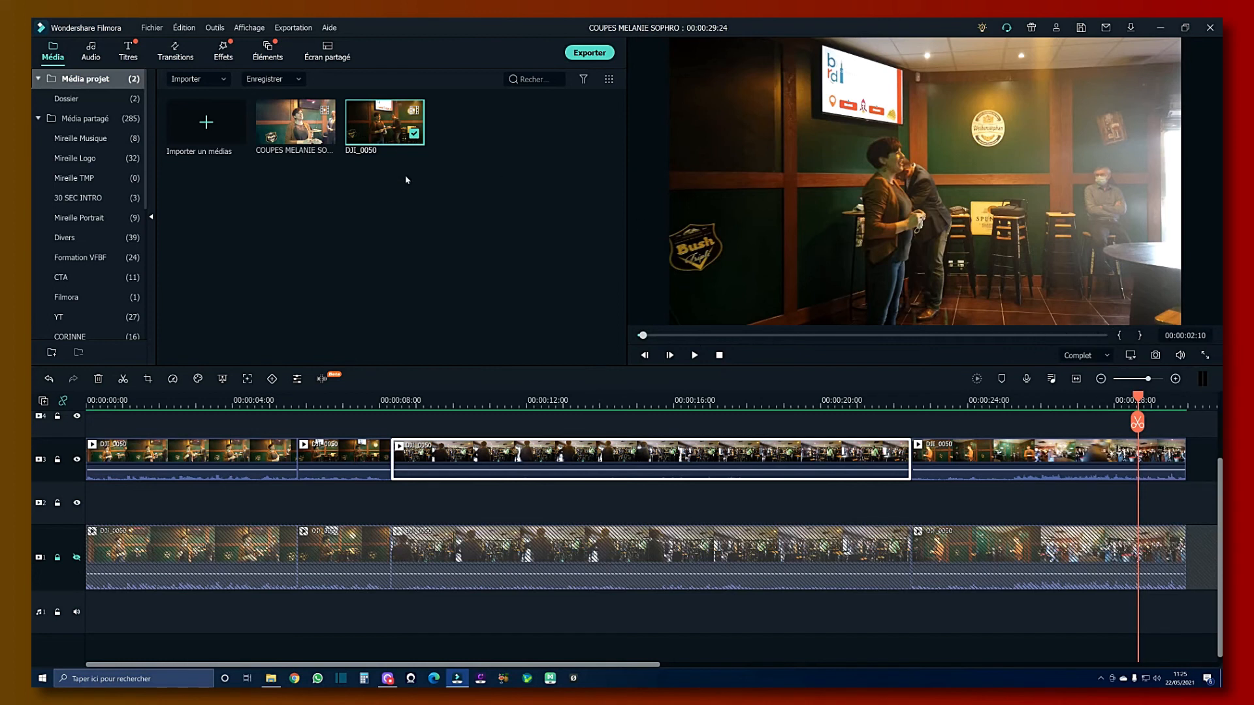
- Reopen the DJI_0050 source footage from the project media and play it from the beginning
left_click(388, 159)
left_click(383, 128)
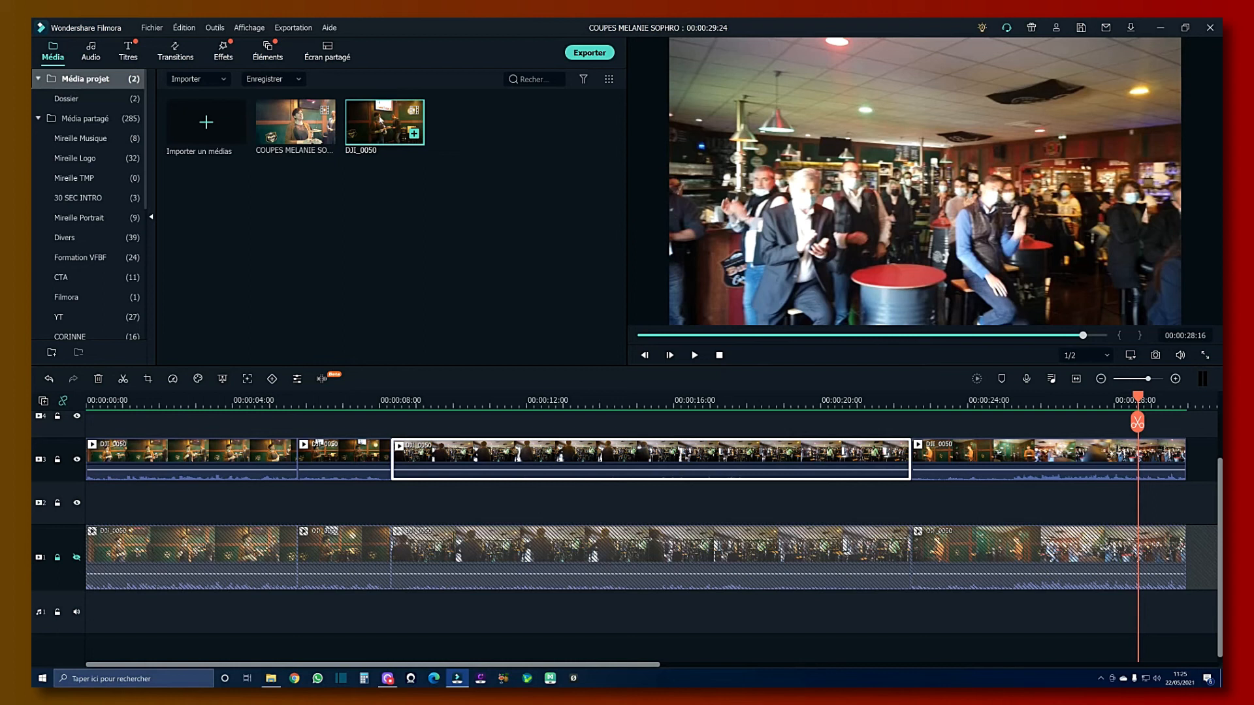
key("space")
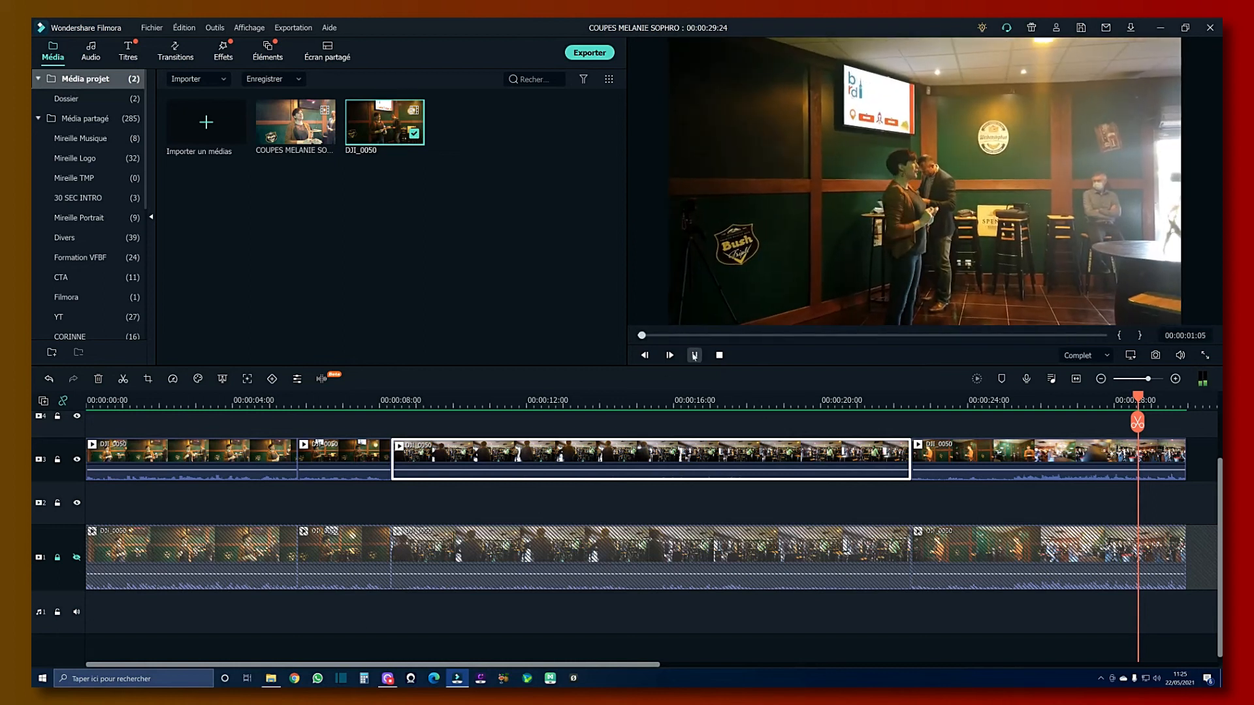